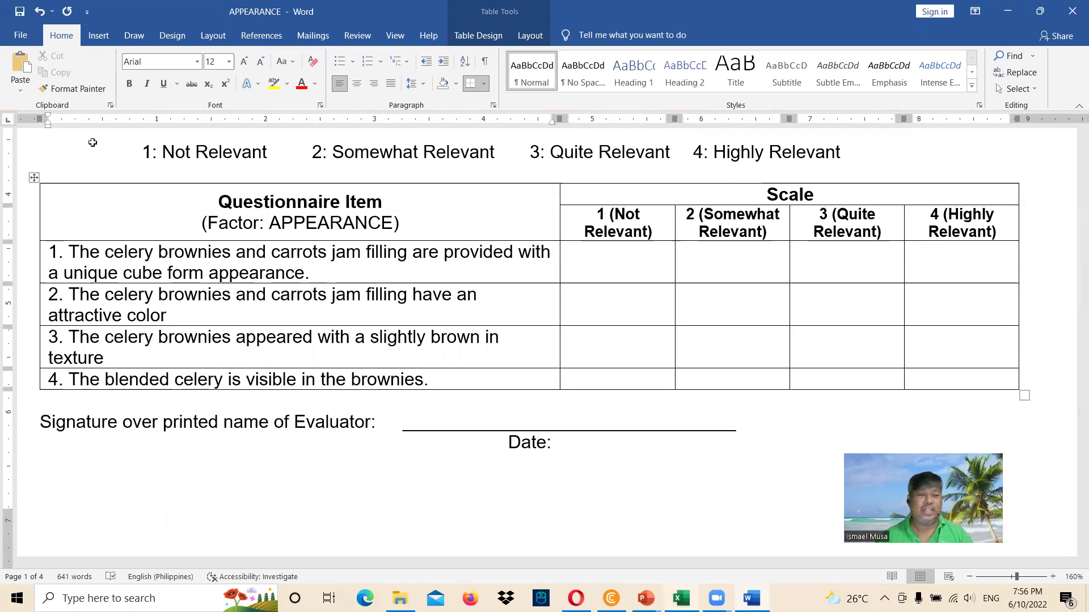
Switch from the Word APPEARANCE rating form to the AikenV workbook's CVI sheet.
key(alt+Tab)
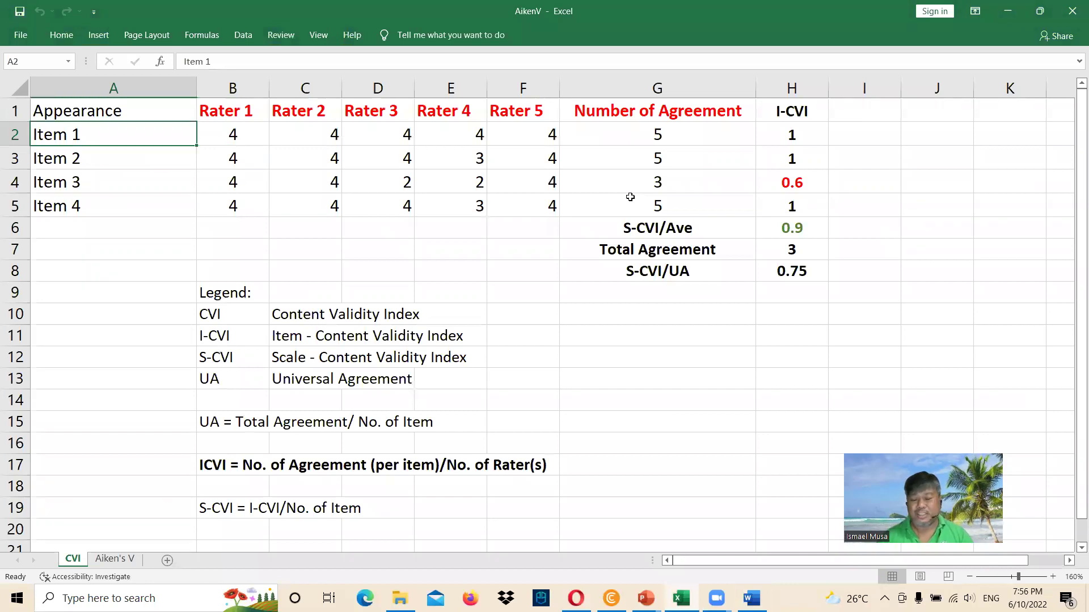
key(Down)
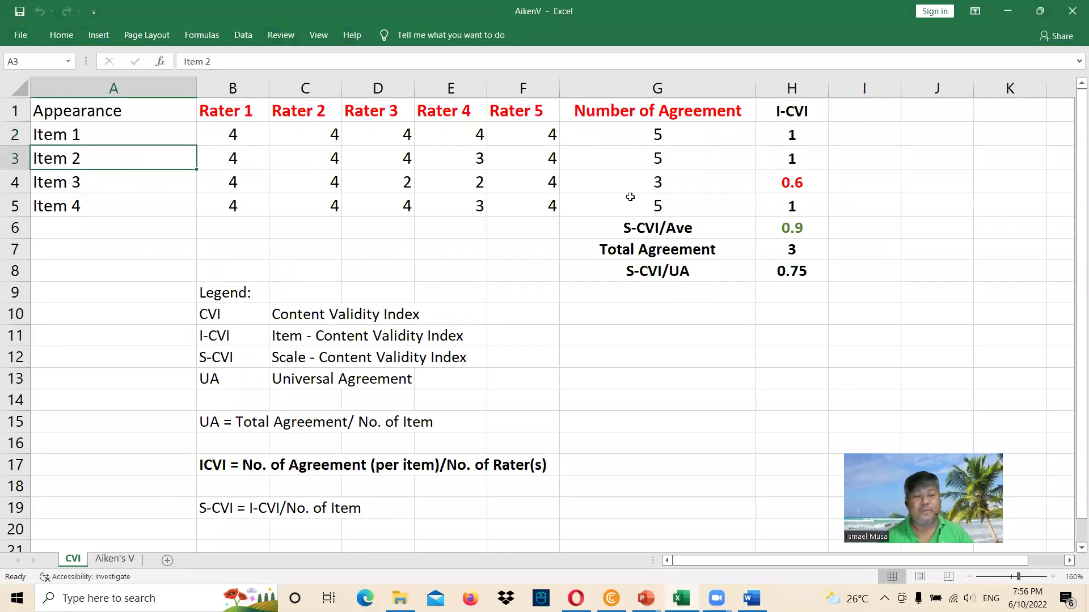
key(Down)
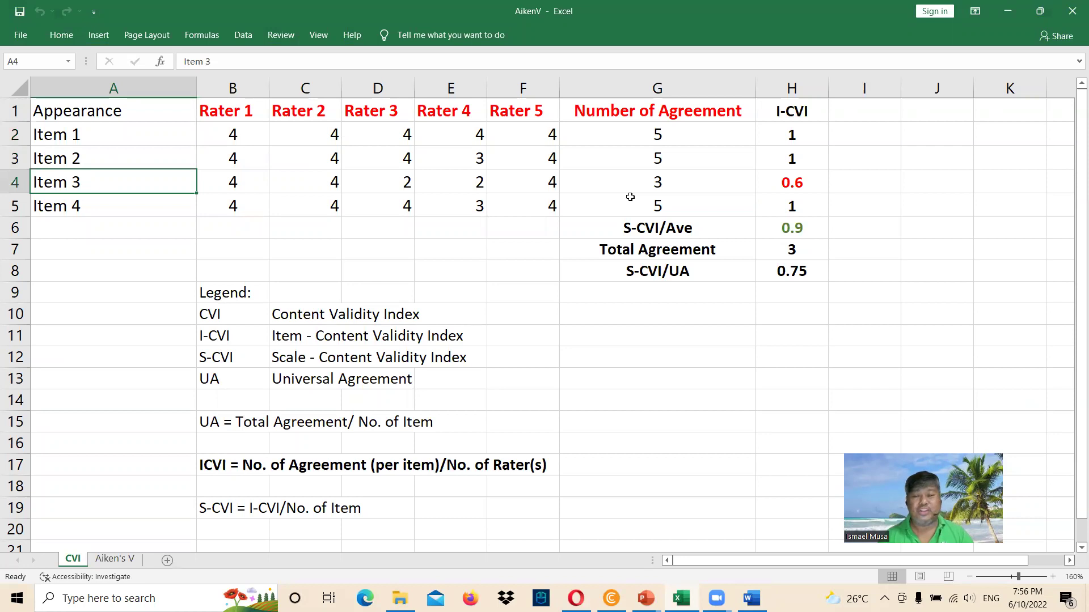
key(Up)
key(Up)
key(Up)
key(Right)
key(Right)
key(Right)
key(Right)
key(Right)
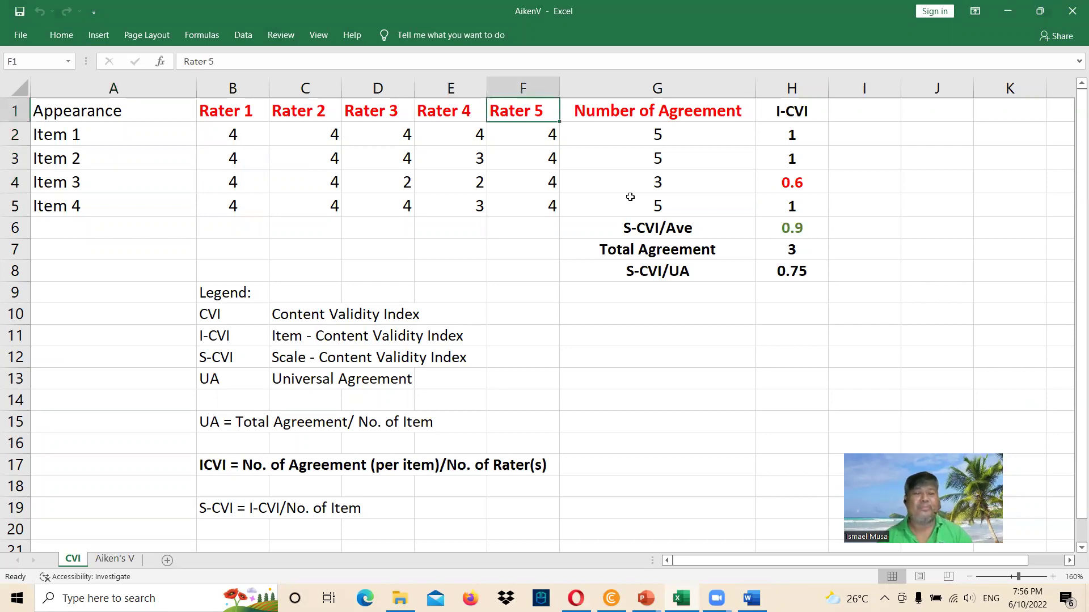
key(Left)
key(Left)
key(Left)
key(Left)
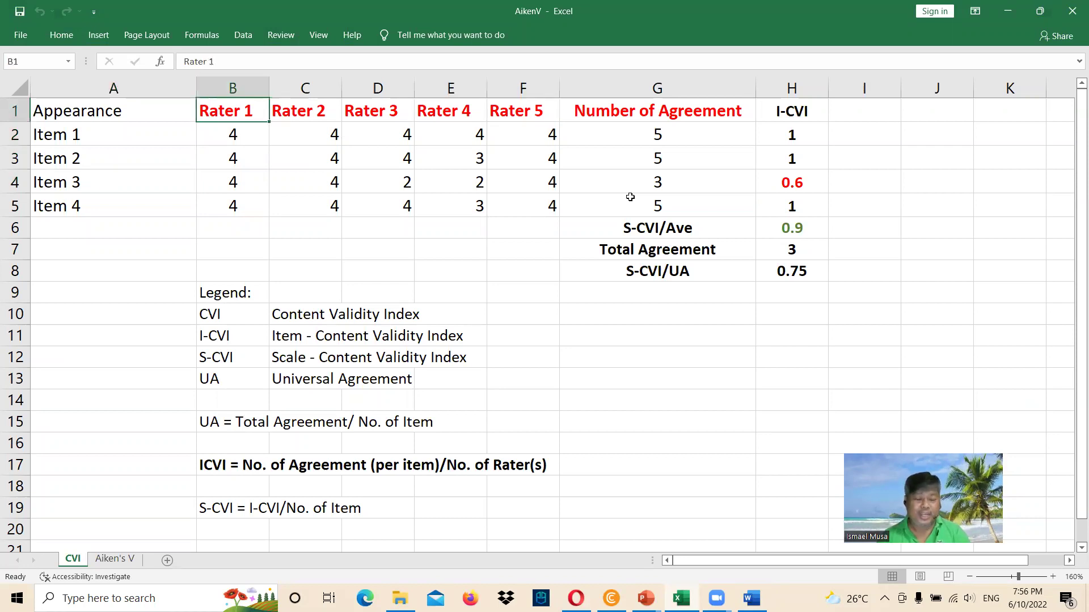
key(Down)
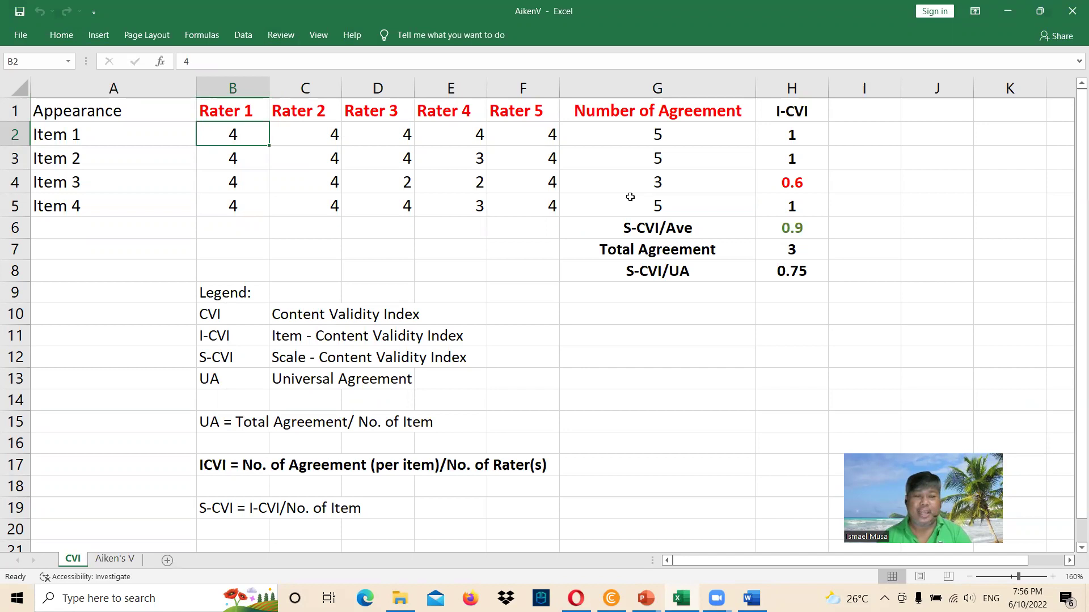
key(Down)
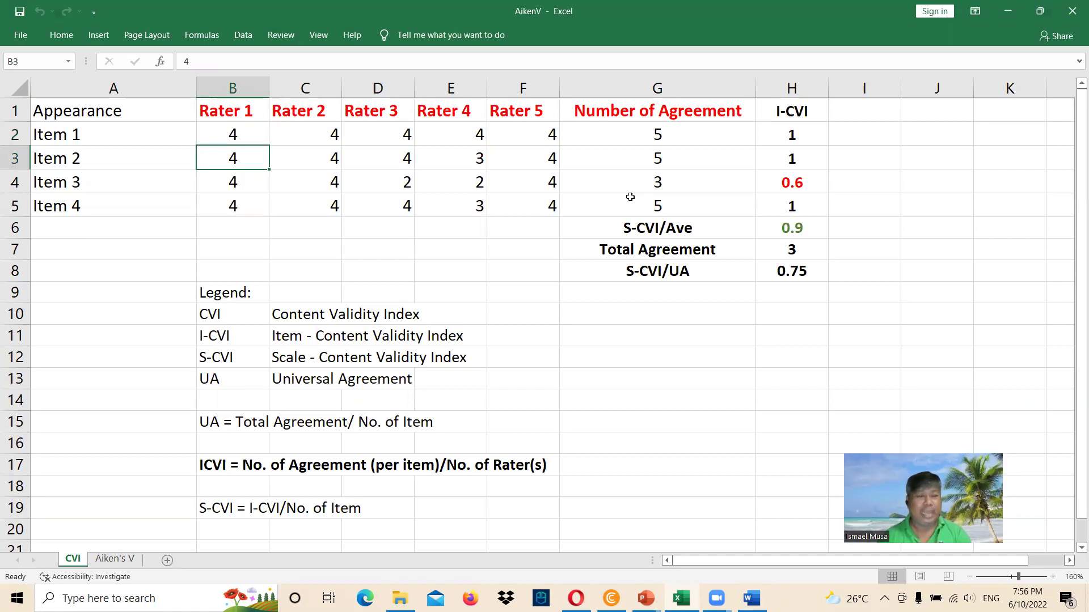
key(Down)
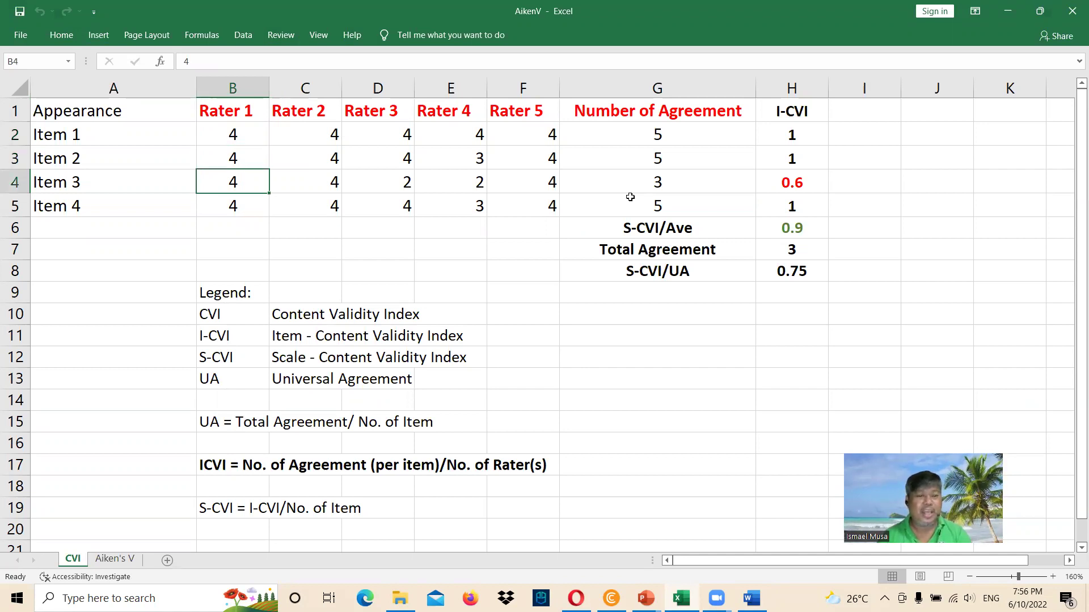
key(Down)
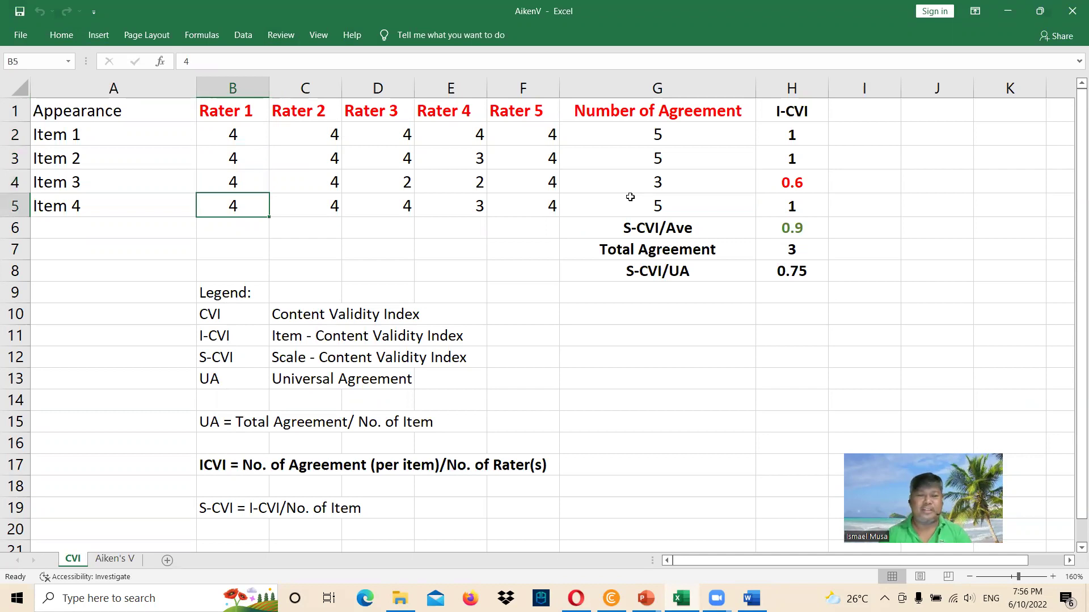
key(Up)
key(Up)
key(Up)
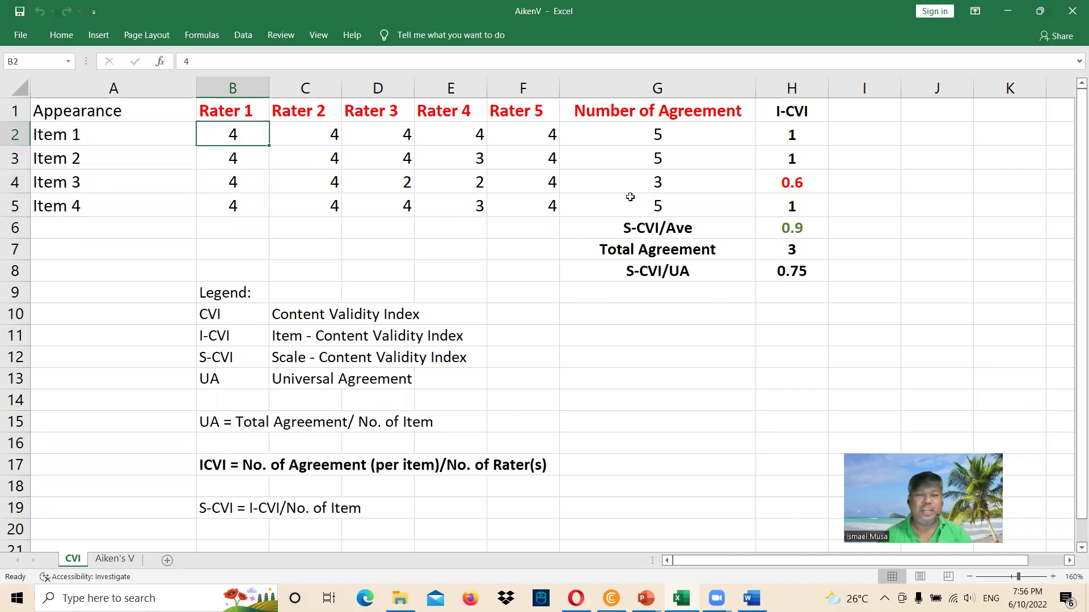
key(Up)
key(Right)
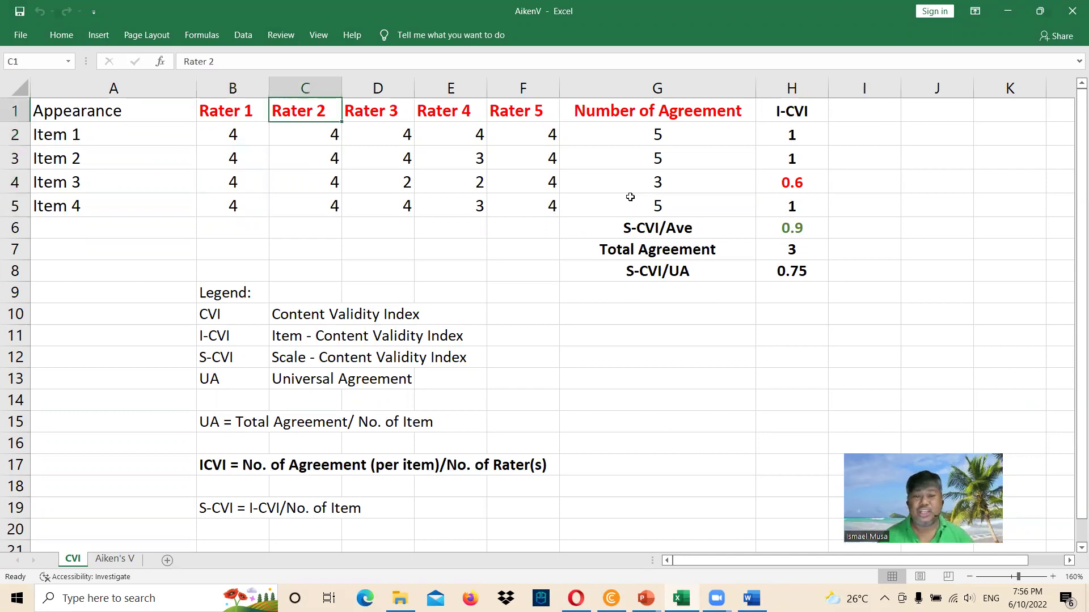
key(Right)
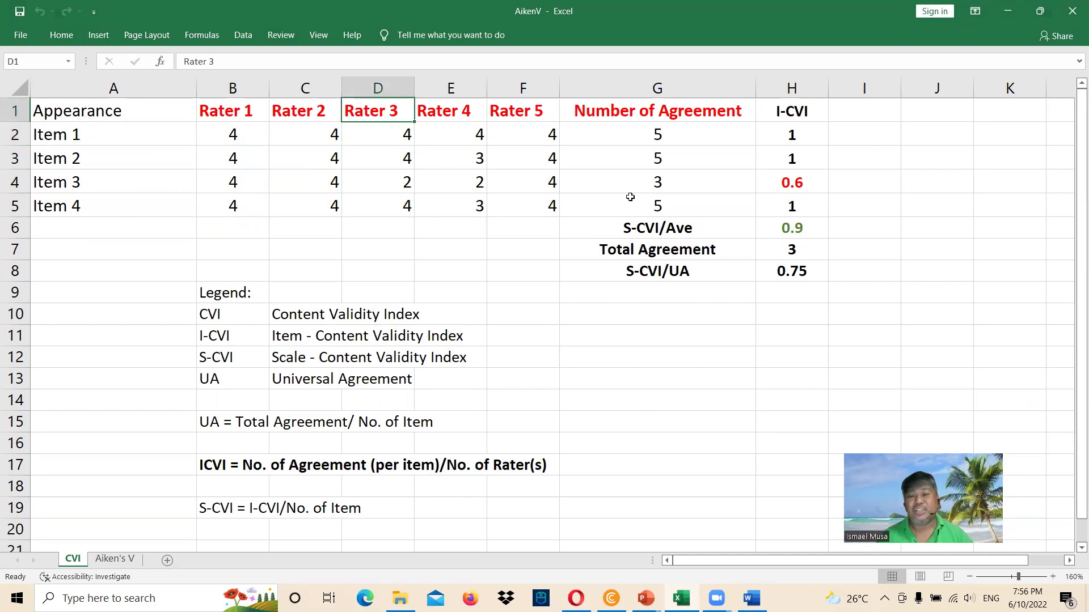
key(Right)
key(Right)
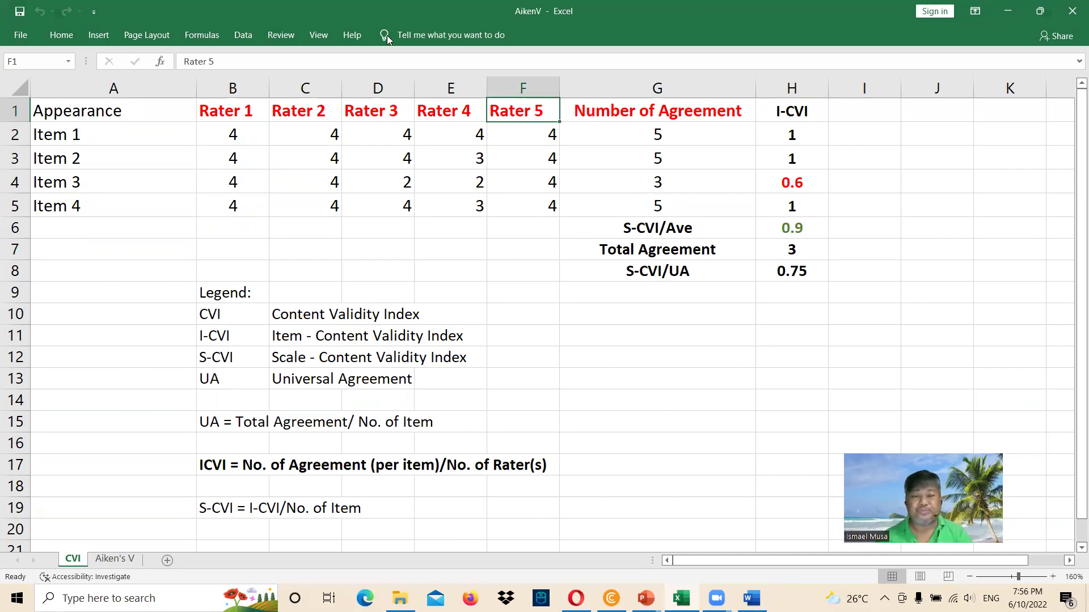
click(798, 120)
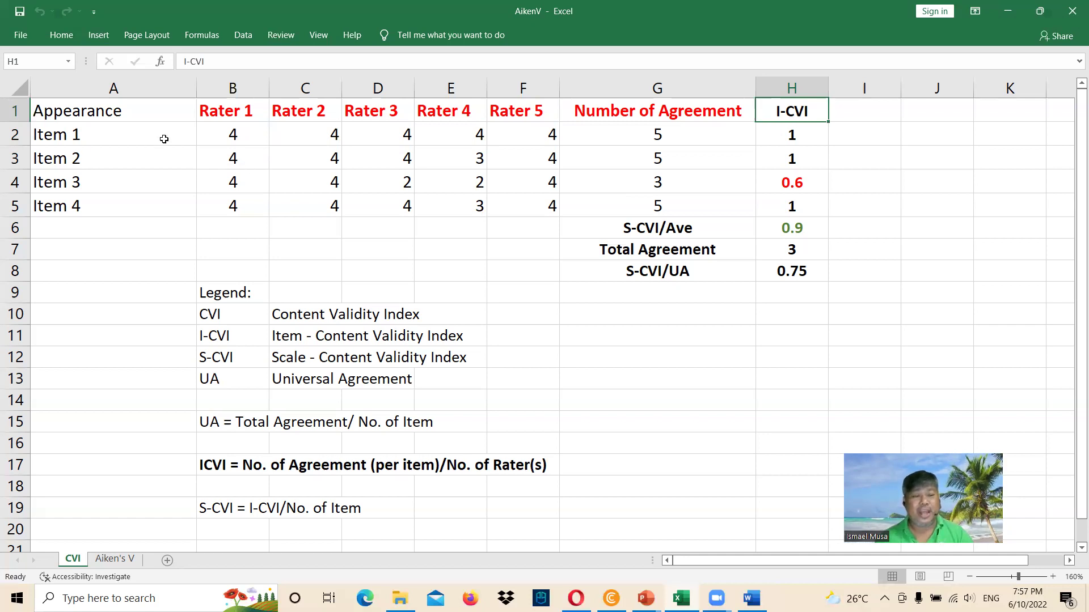
Review the rater headings and scores, then open G2's =COUNTIF(B2:F2,">=3") formula for editing.
click(190, 149)
click(229, 135)
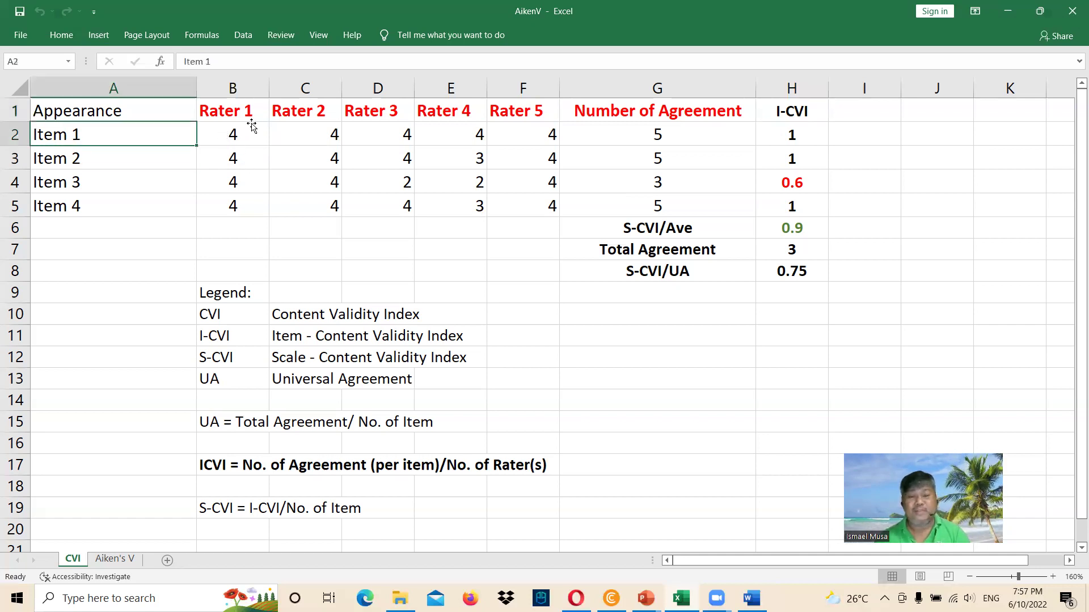
drag(229, 106, 544, 114)
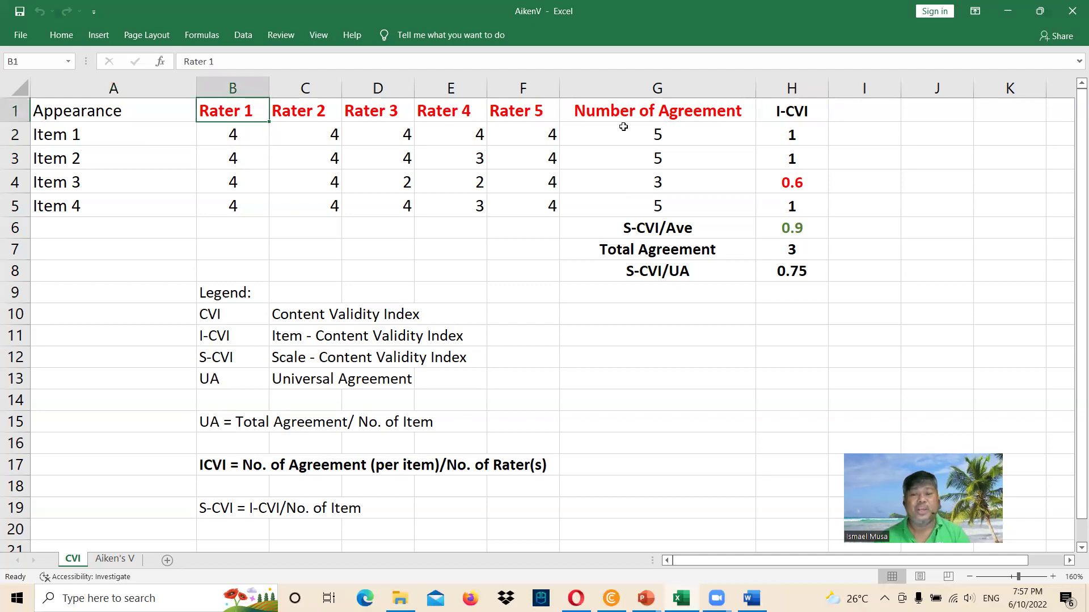
click(641, 138)
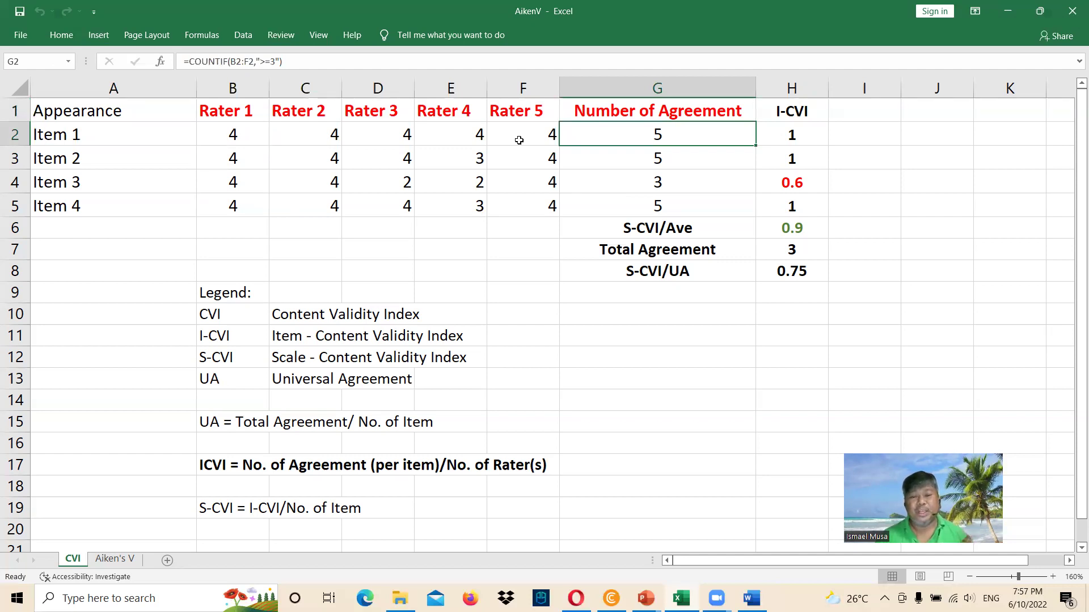
click(254, 135)
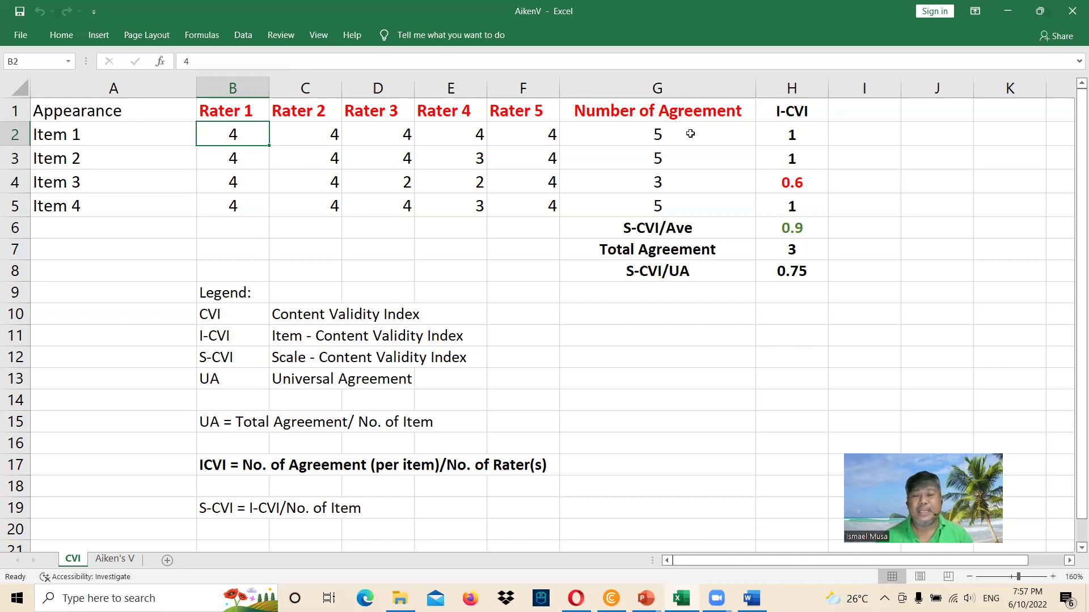
click(687, 135)
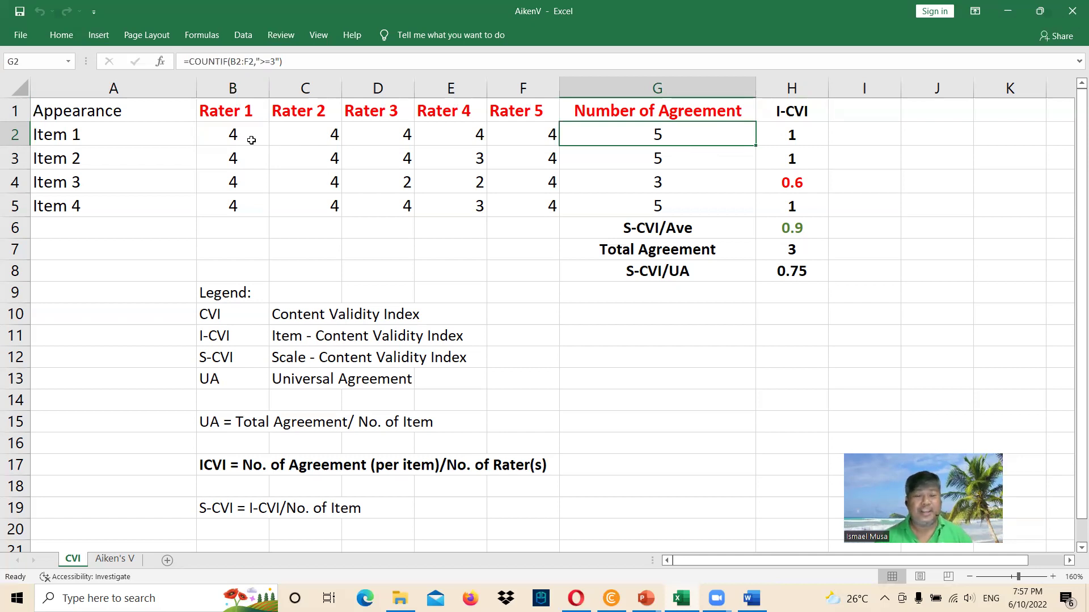
click(339, 66)
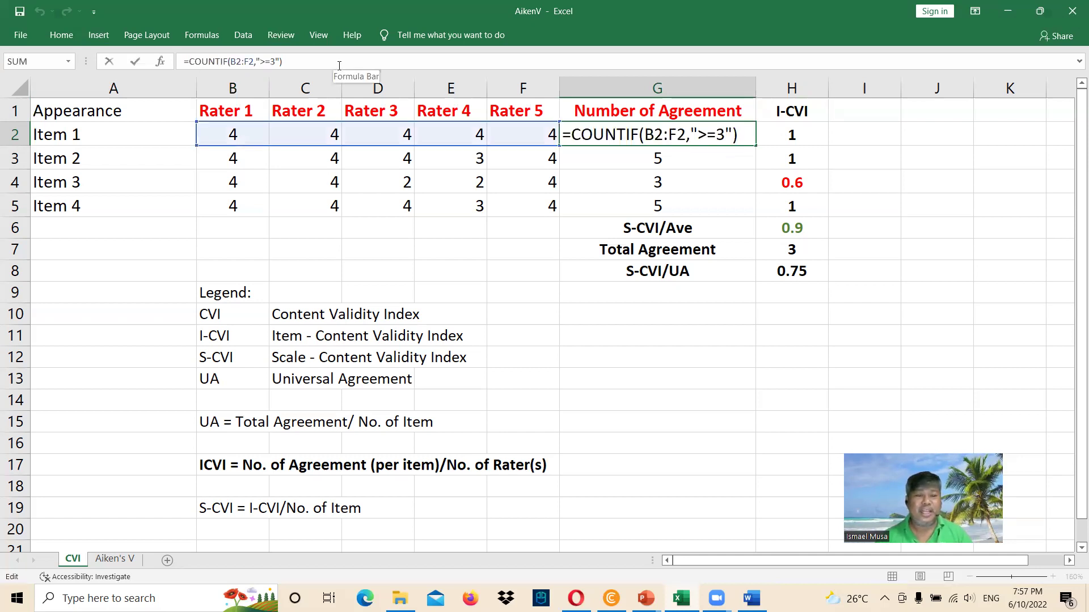
Confirm Item 1's =COUNTIF(B2:F2,">=3") count of 5 and fill it down toward Item 3.
click(596, 139)
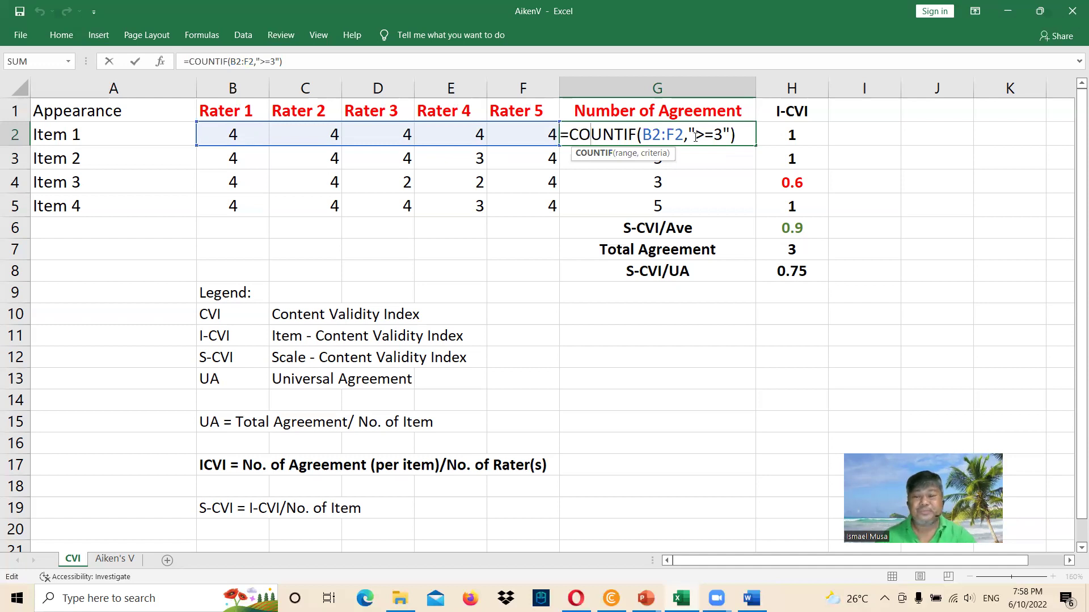
key(ctrl+Return)
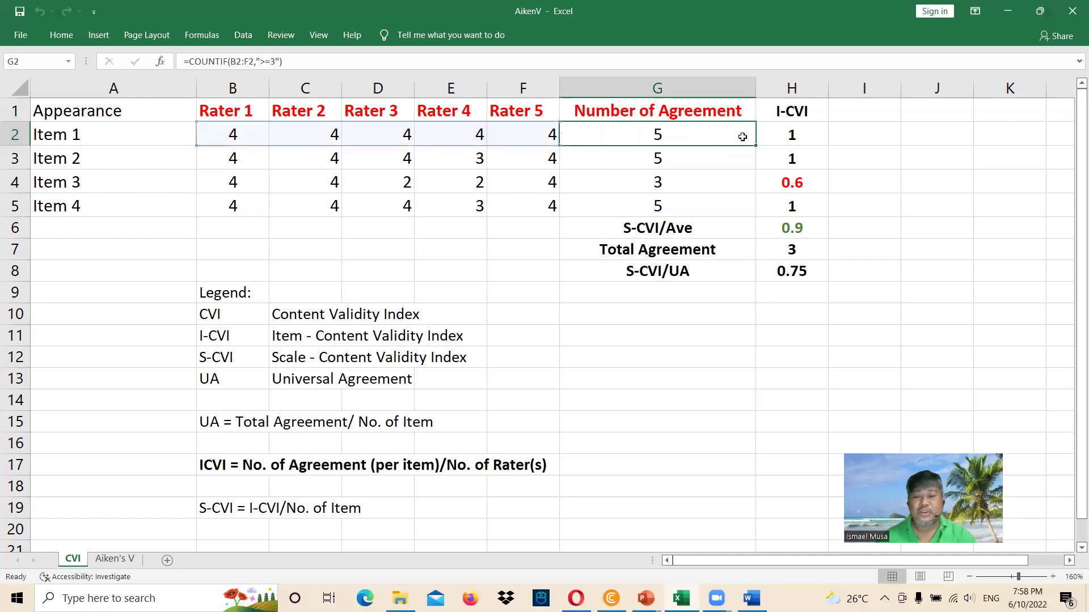
drag(756, 145, 757, 193)
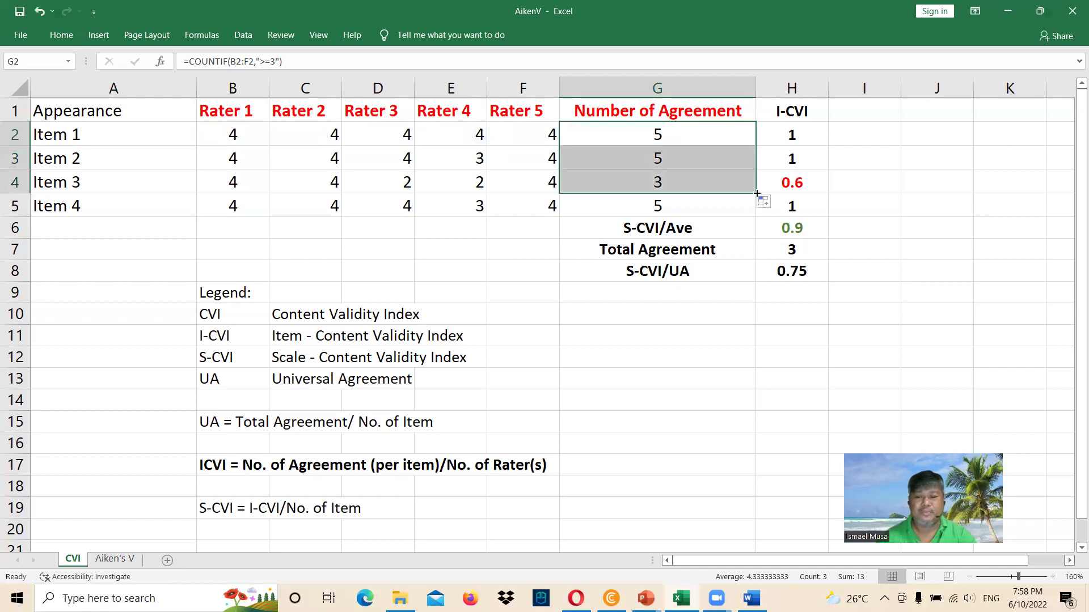
Clear the Items 2–4 counts and refill G2's COUNTIF formula down to G5.
click(732, 168)
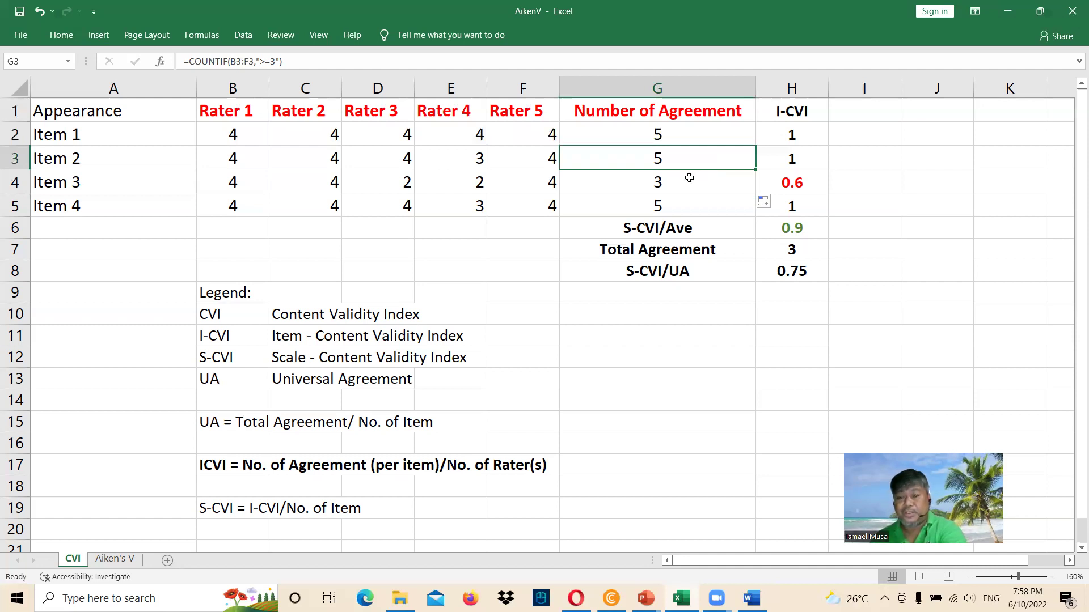
key(Delete)
key(Down)
key(Delete)
key(Down)
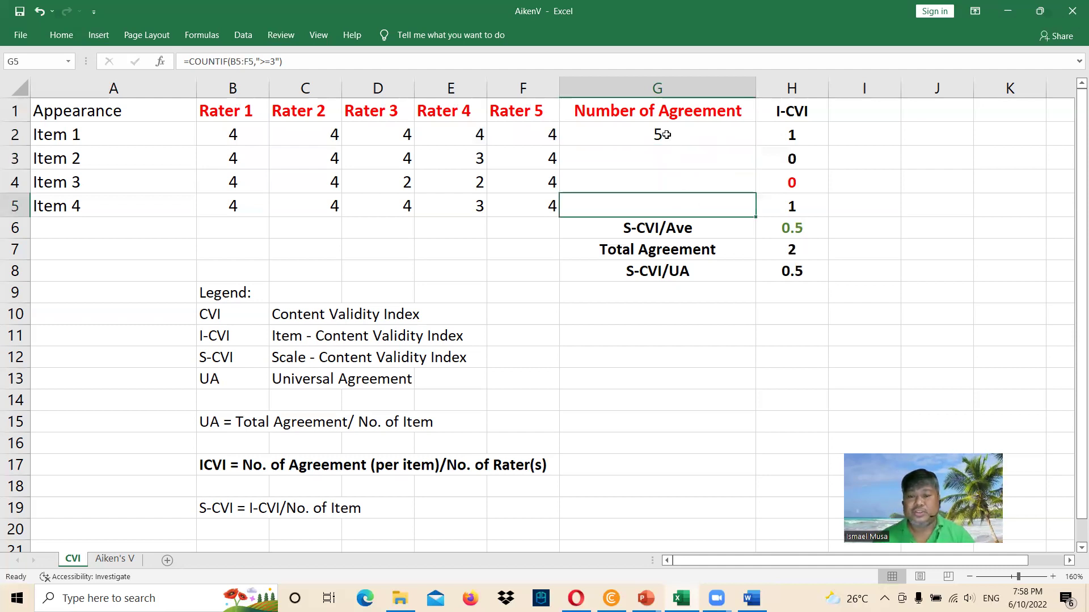
key(Delete)
click(755, 144)
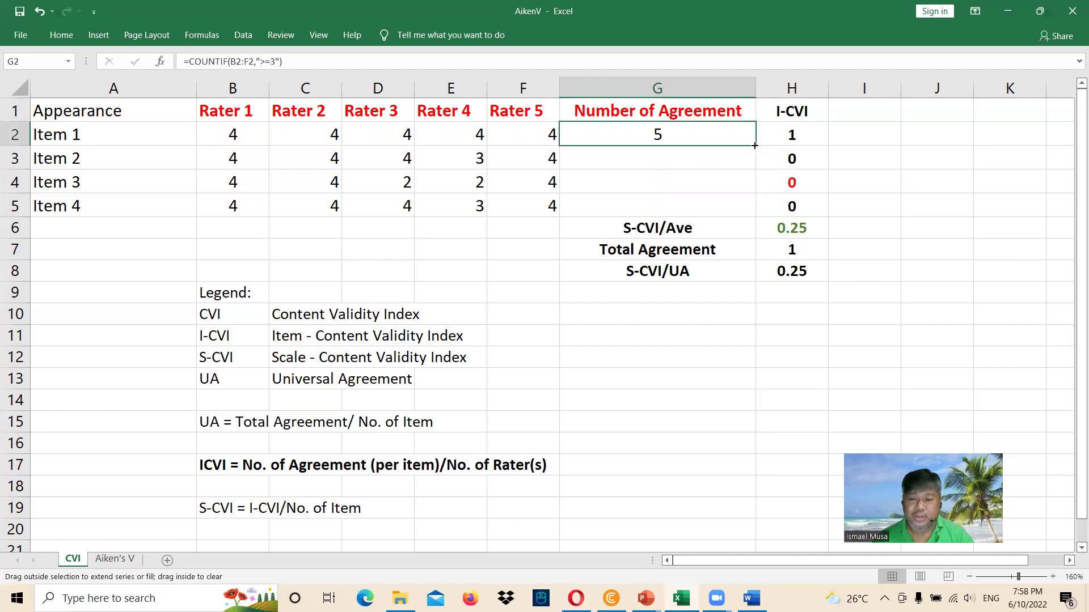
drag(756, 144, 754, 211)
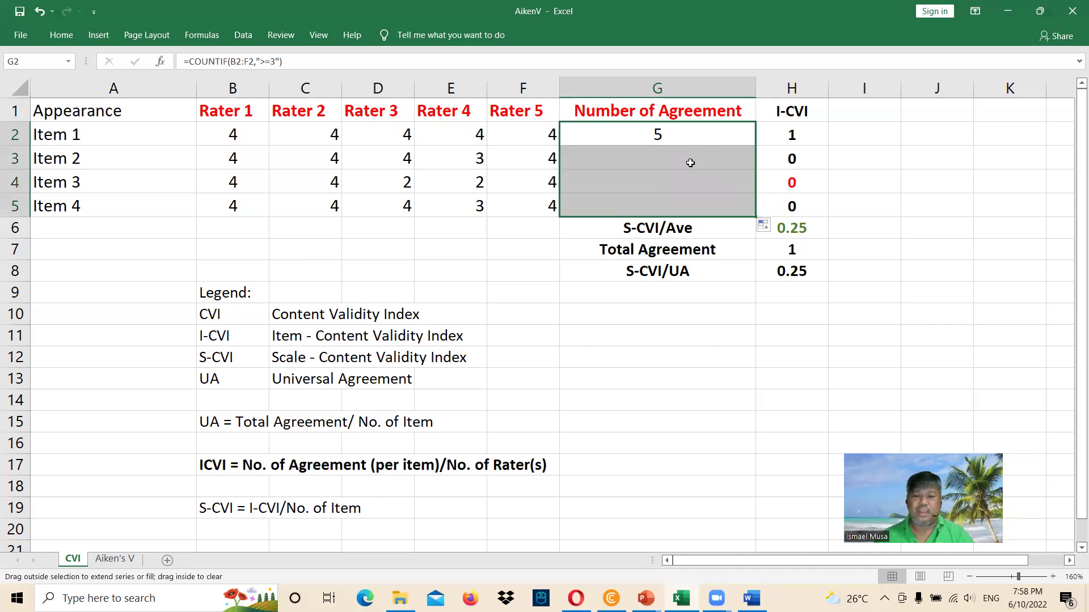
drag(690, 163, 691, 163)
Inspect Item 3's ratings, where Raters 3 and 4 scored 2, giving only 3 agreements.
click(697, 190)
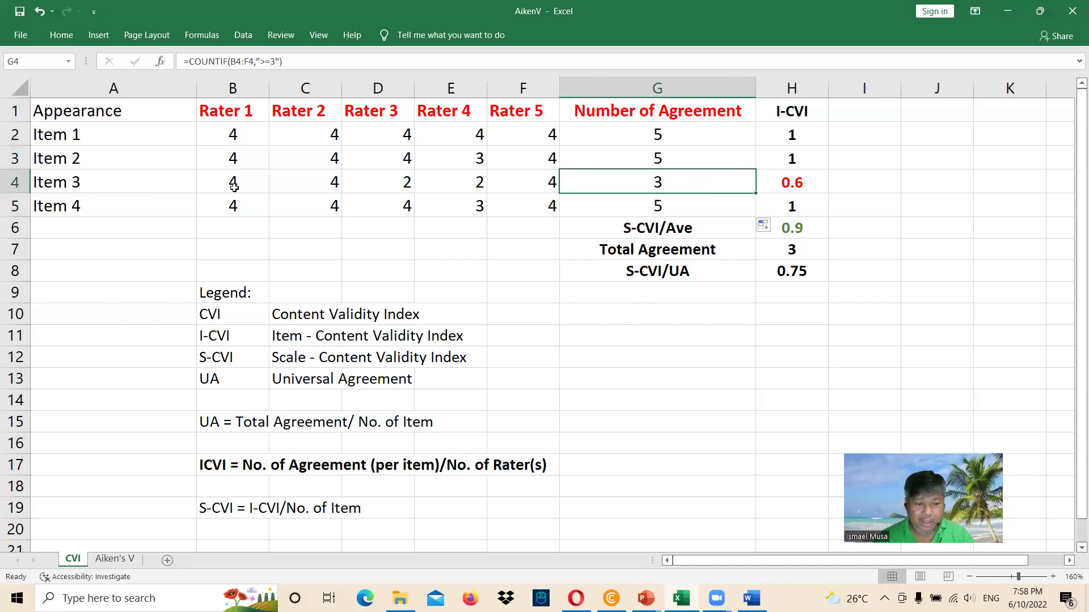
click(245, 185)
click(320, 189)
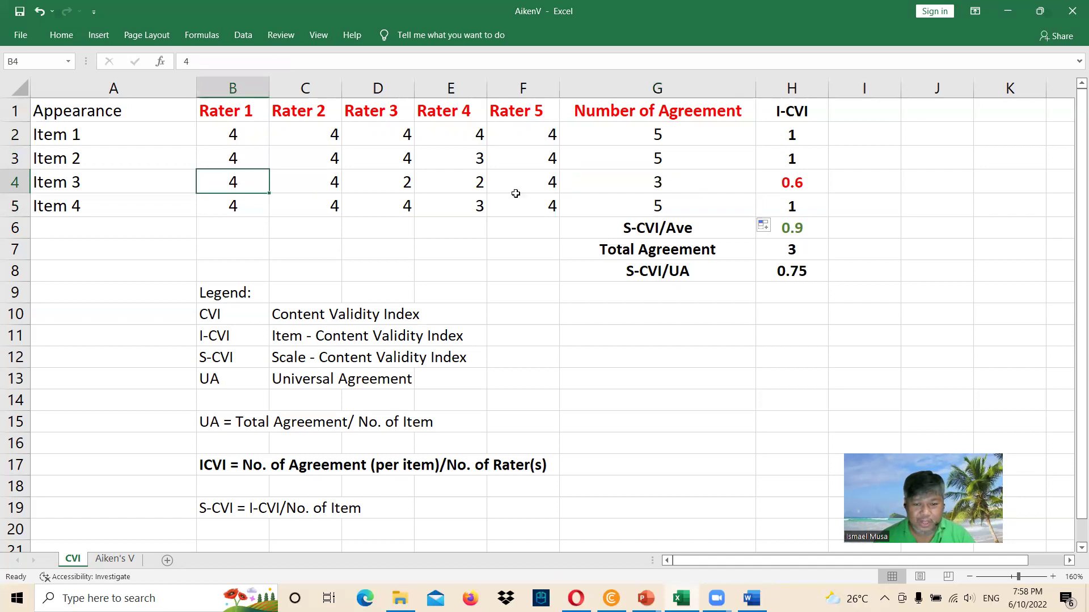
click(540, 183)
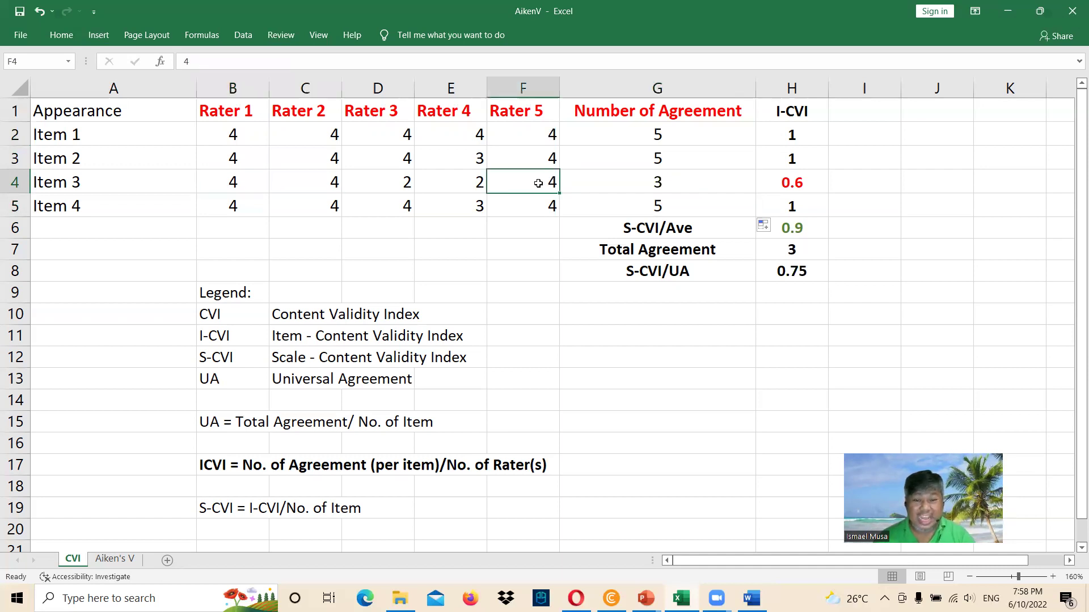
drag(412, 181, 460, 183)
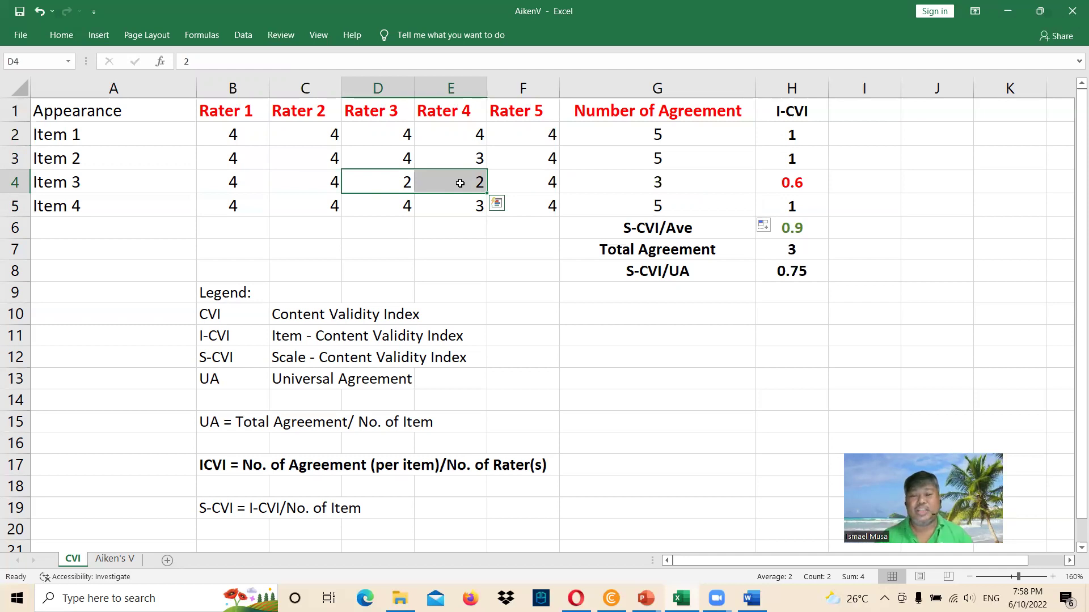
click(460, 183)
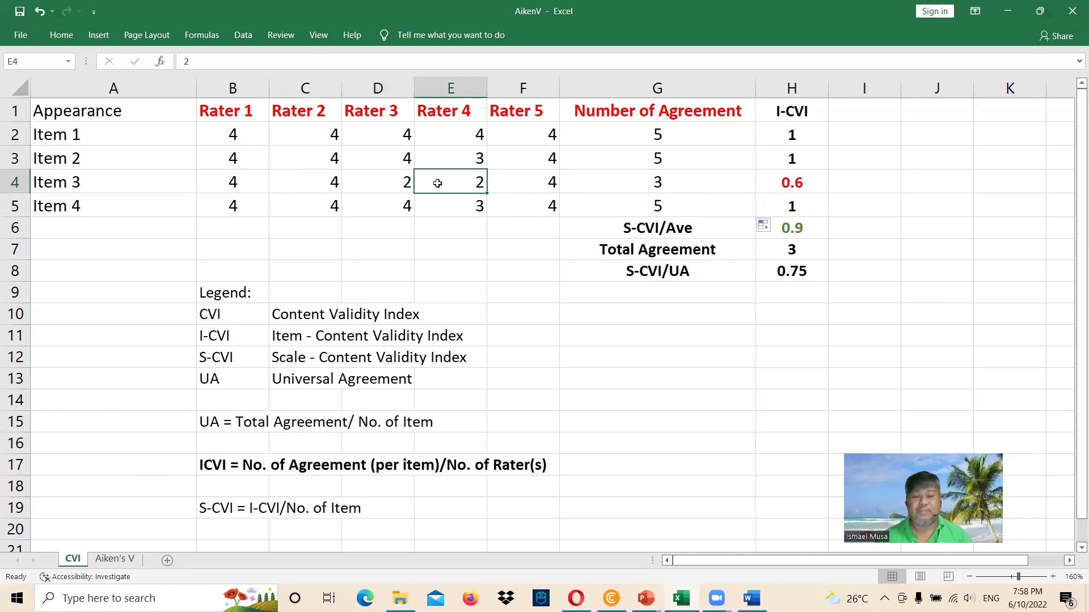
click(665, 136)
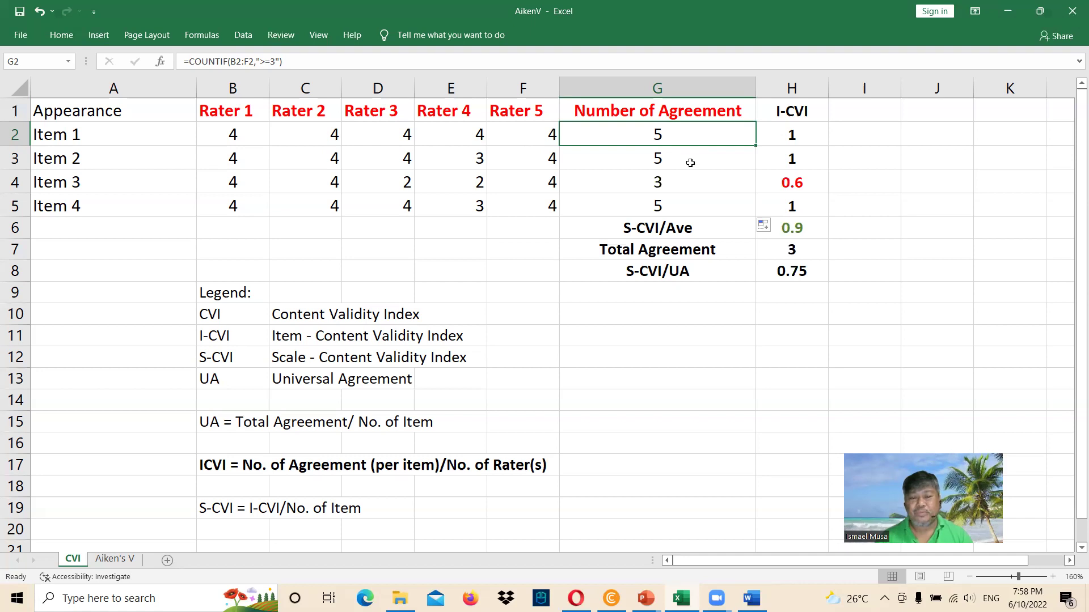
key(Down)
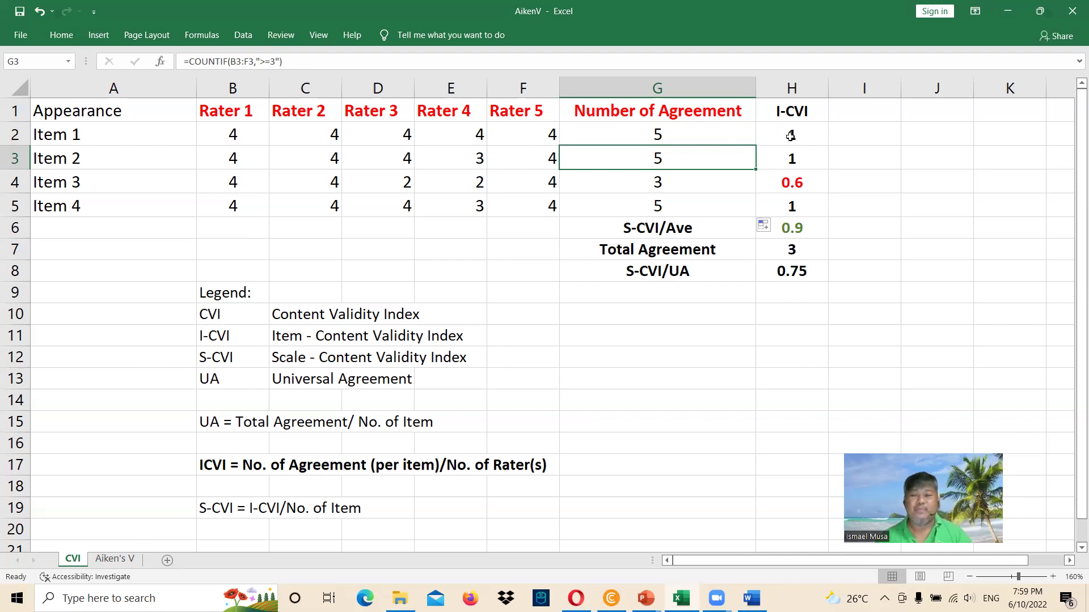
click(808, 144)
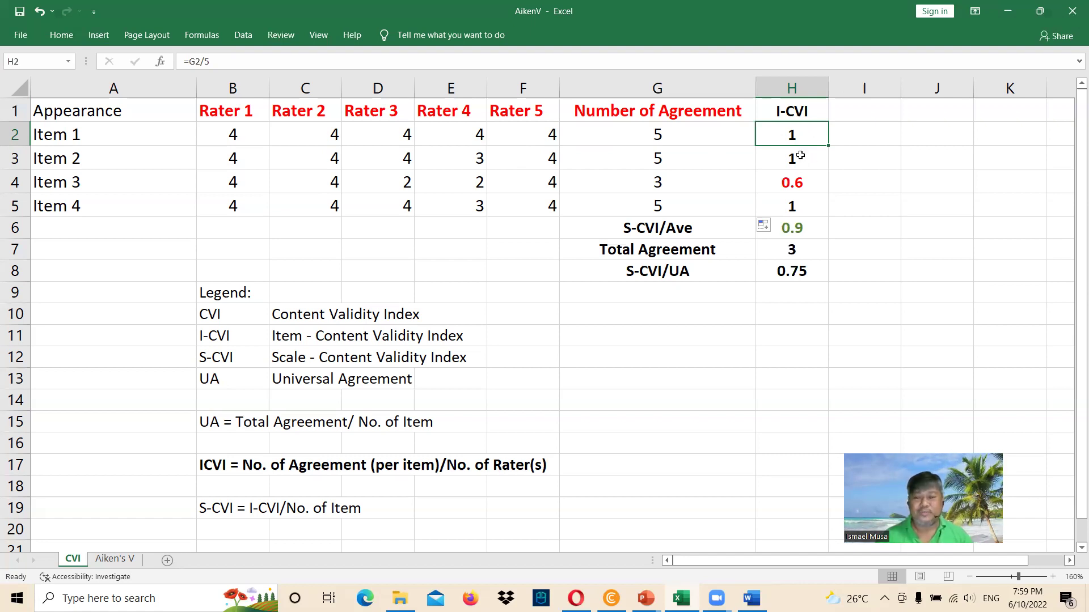
Fill the =G2/5 I-CVI formula down to H5, giving 1, 1, 0.6 and 1.
key(Down)
click(820, 144)
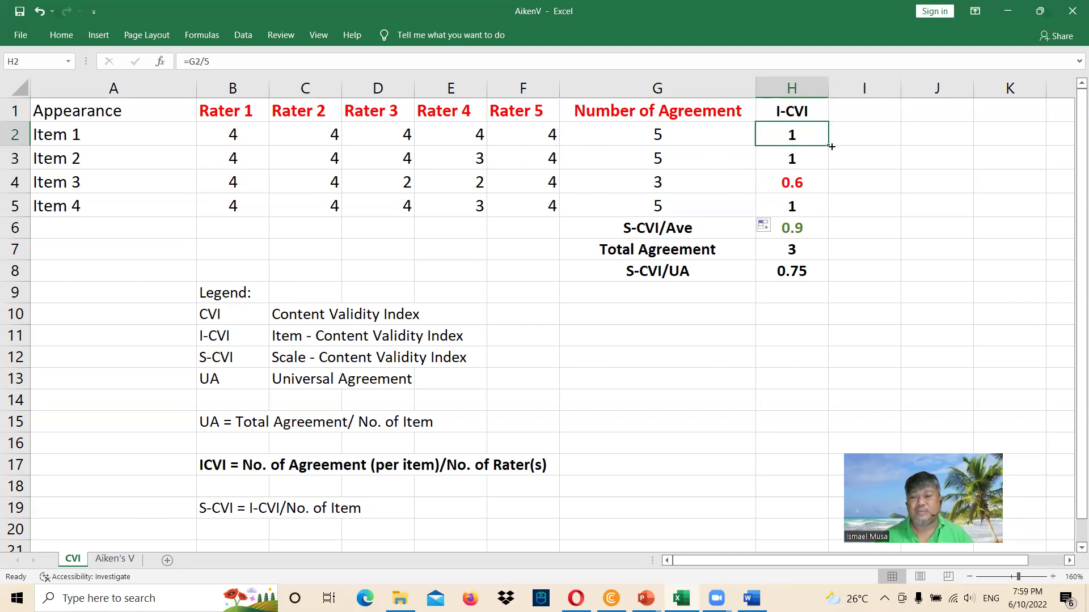
drag(831, 178, 831, 222)
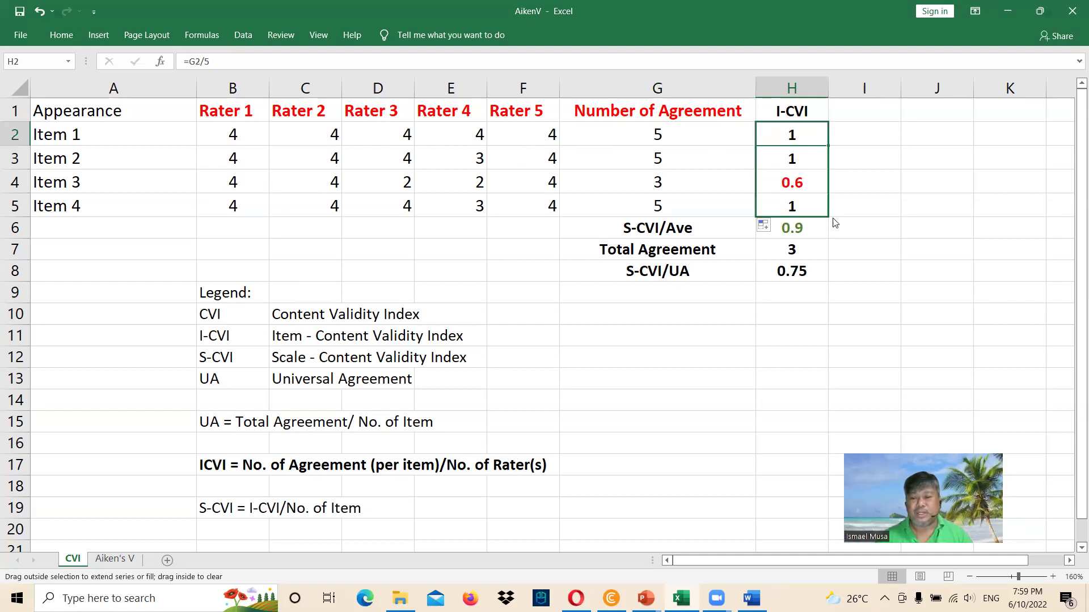
click(860, 172)
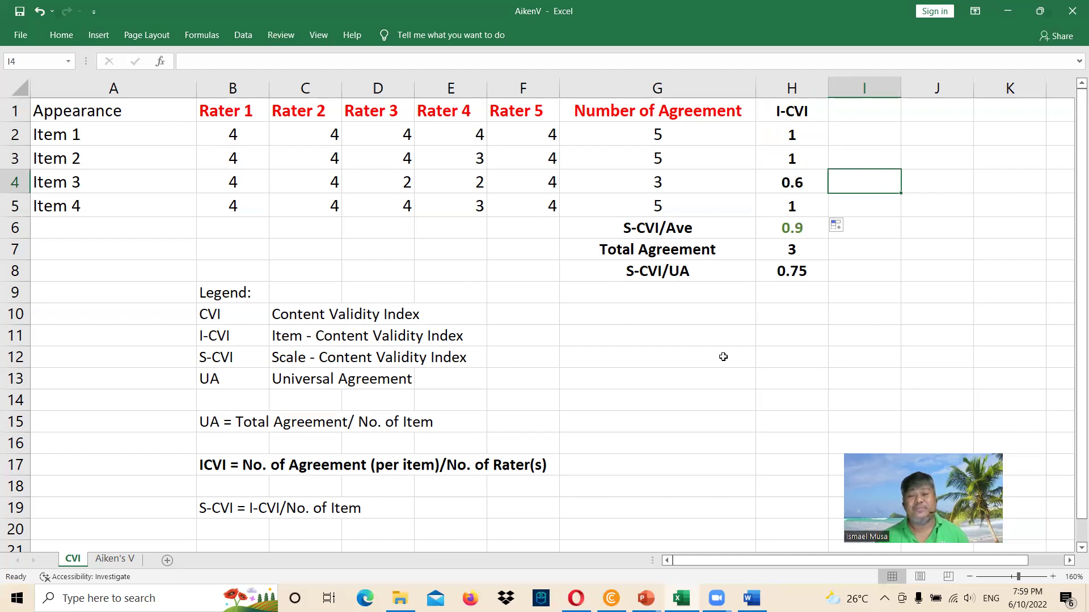
click(643, 235)
Review and confirm the S-CVI/Ave formula =AVERAGE(H2:H5) in H6.
click(802, 132)
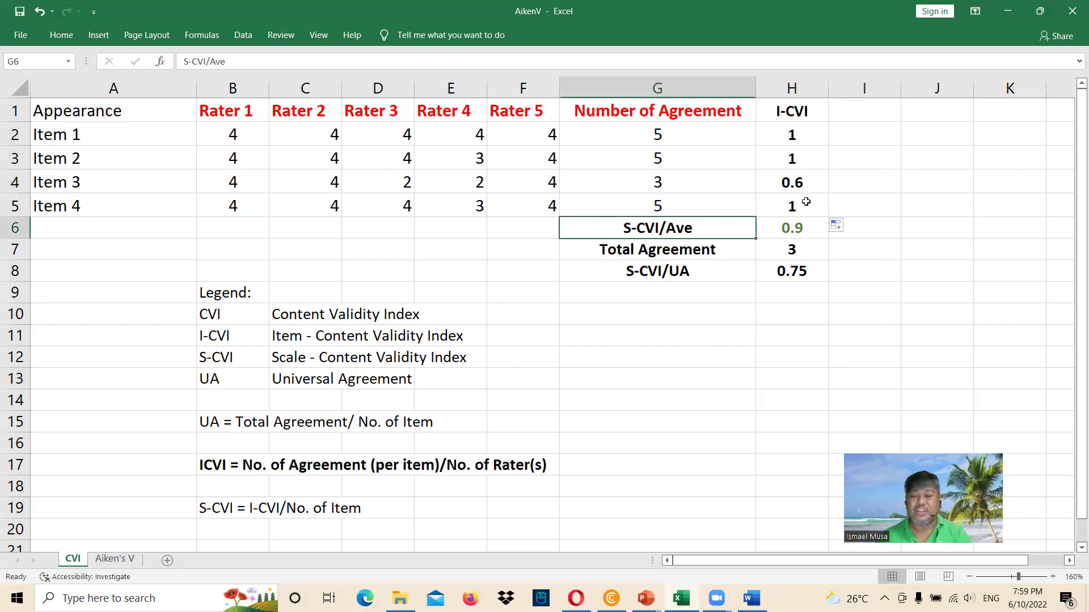
click(801, 229)
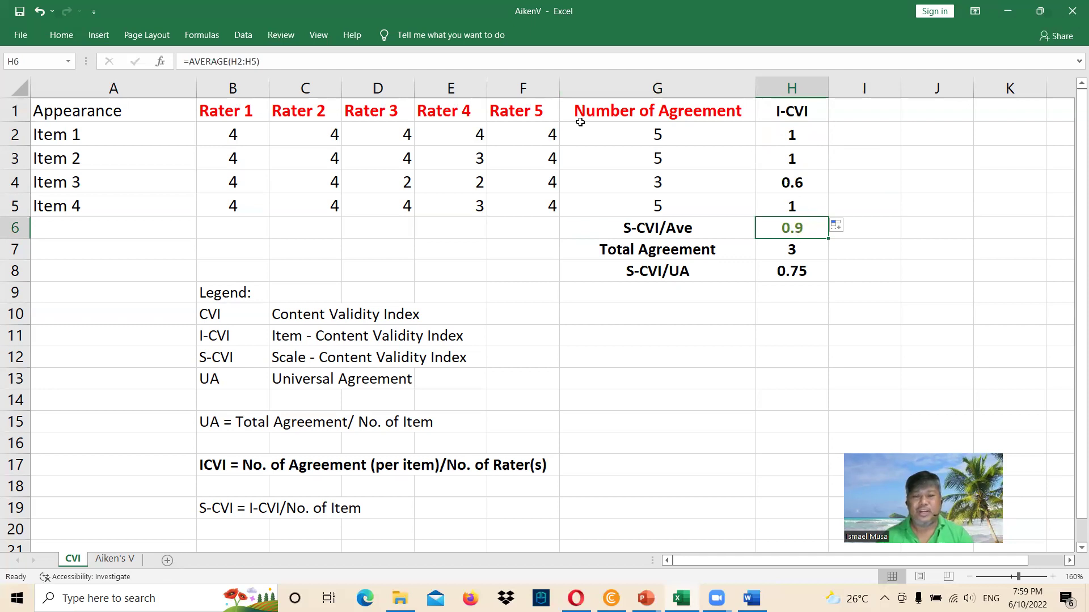
click(379, 65)
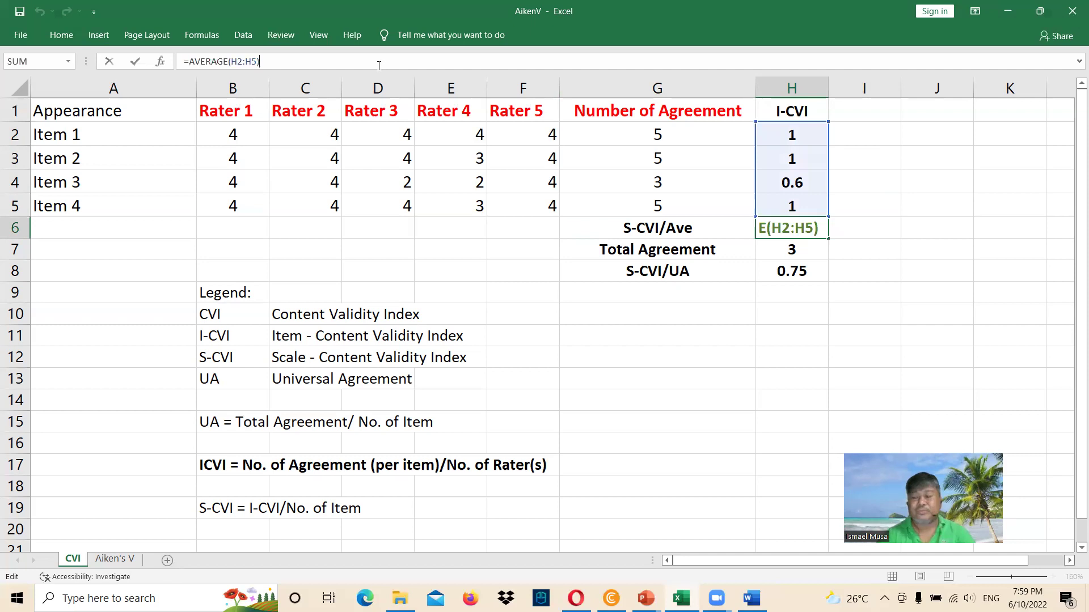
key(Return)
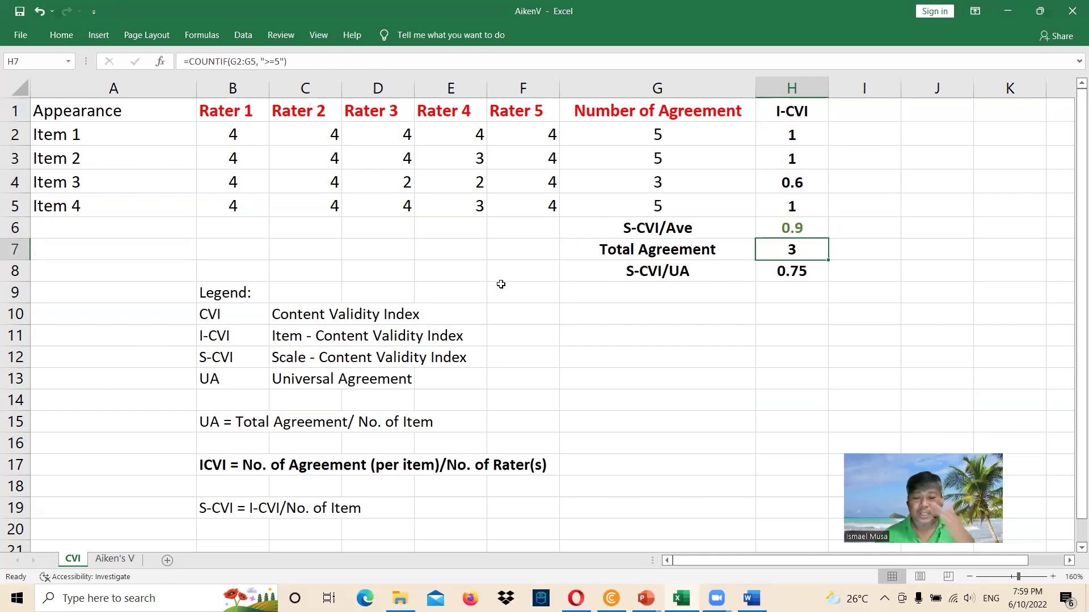
click(579, 355)
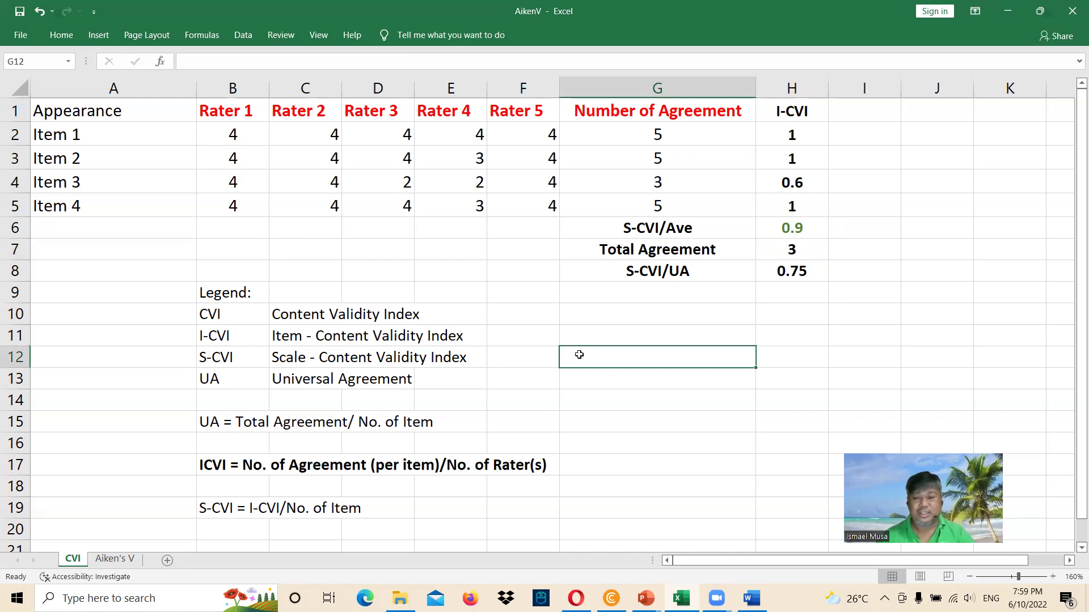
Re-enter Item 3's =G4/5 I-CVI formula in H4, then switch to the Word questionnaire.
click(787, 132)
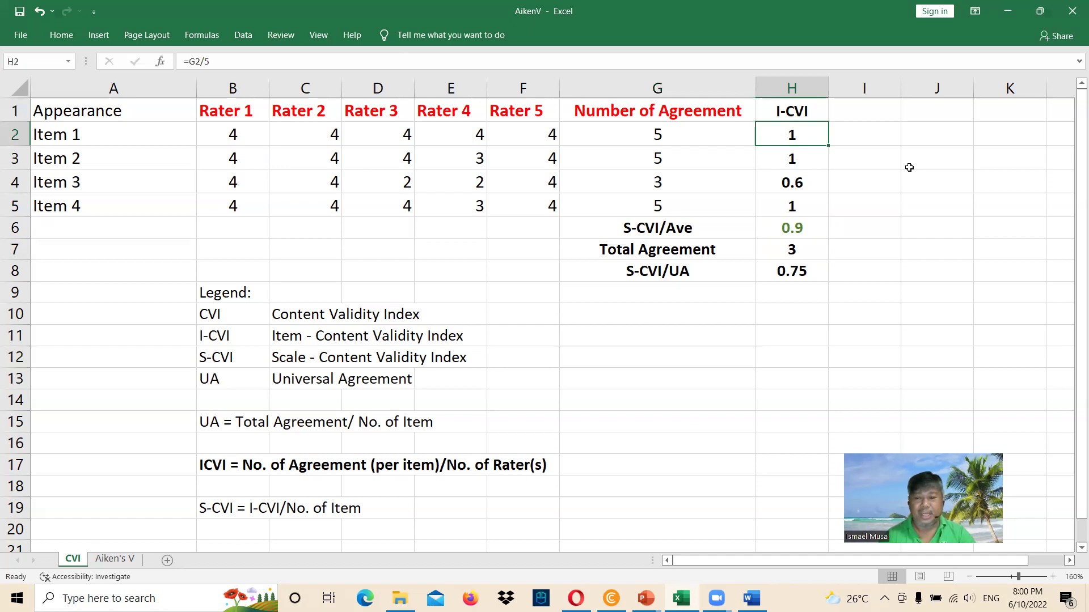
key(Down)
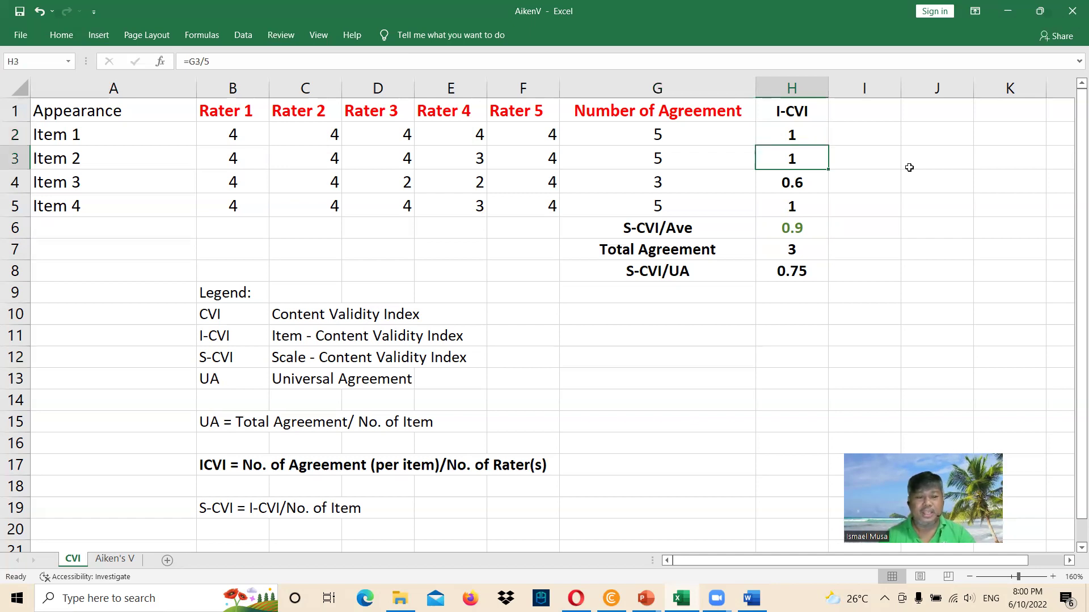
key(Down)
key(Down)
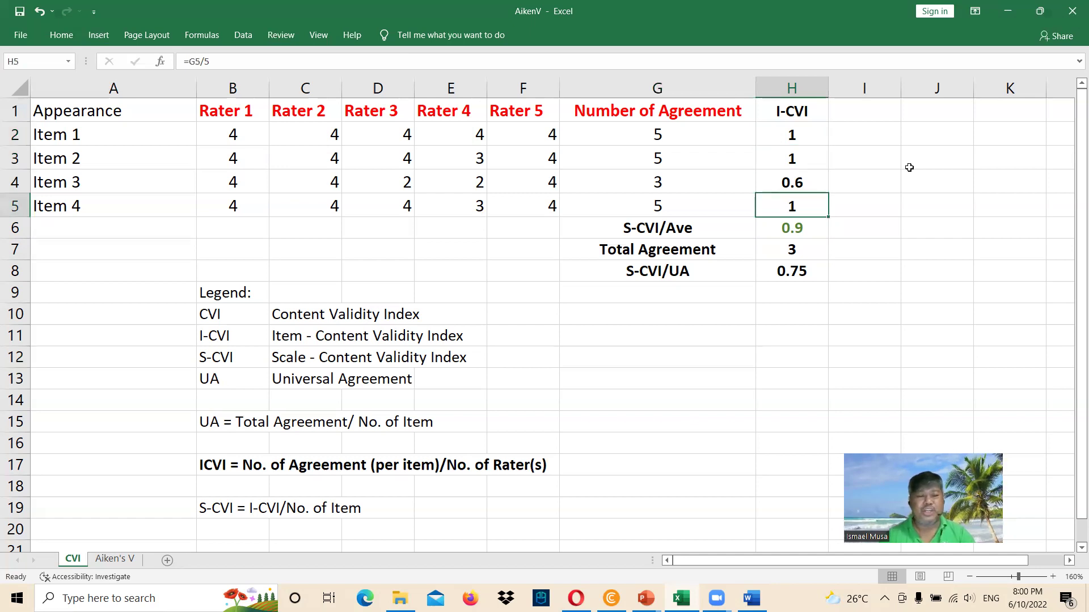
key(Up)
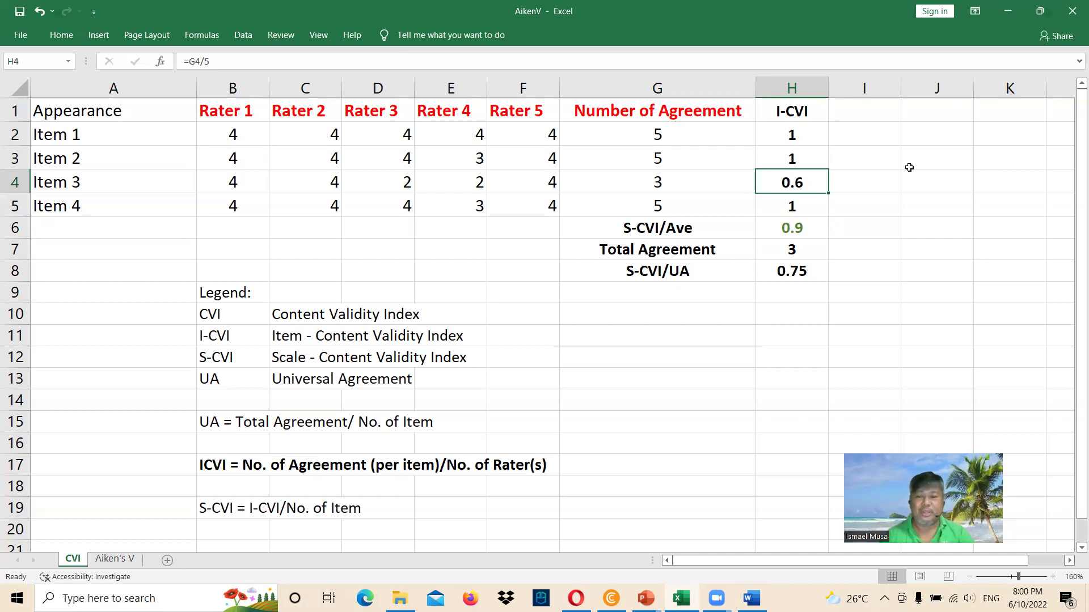
click(327, 61)
key(Return)
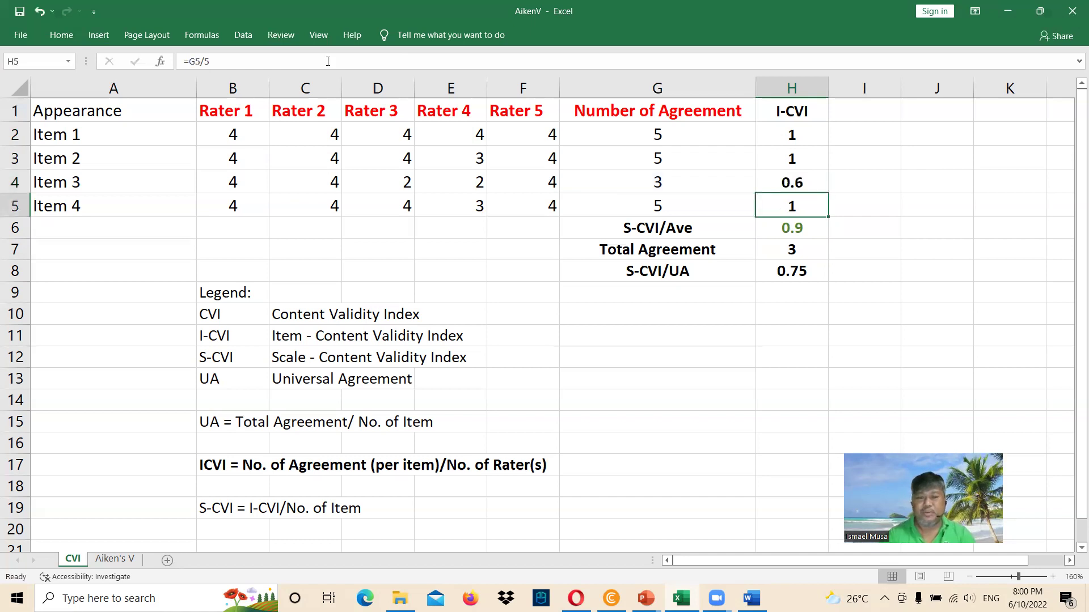
key(Up)
click(329, 60)
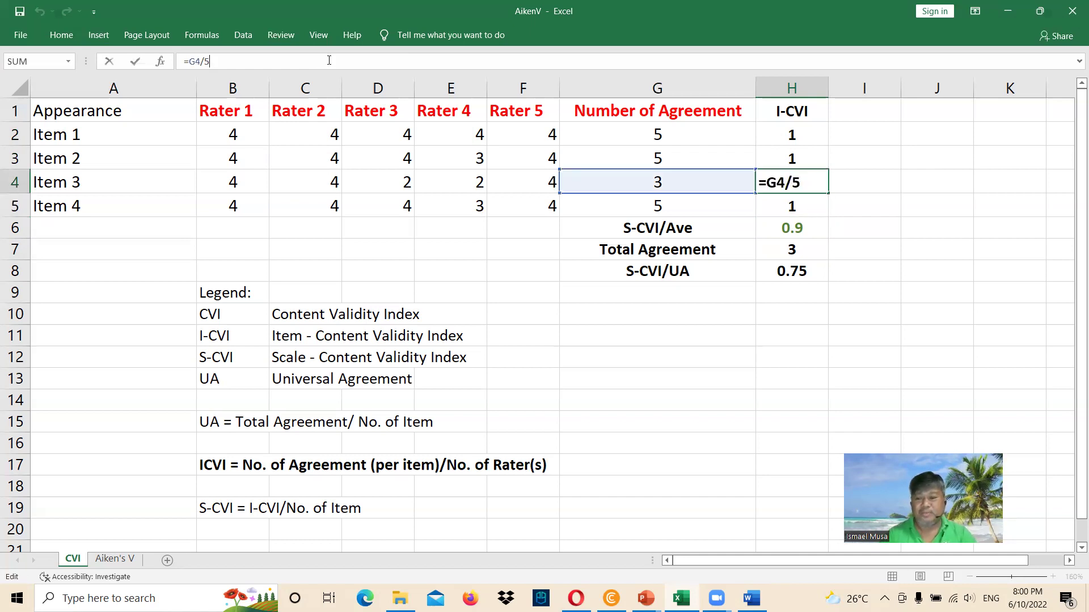
key(Return)
key(Up)
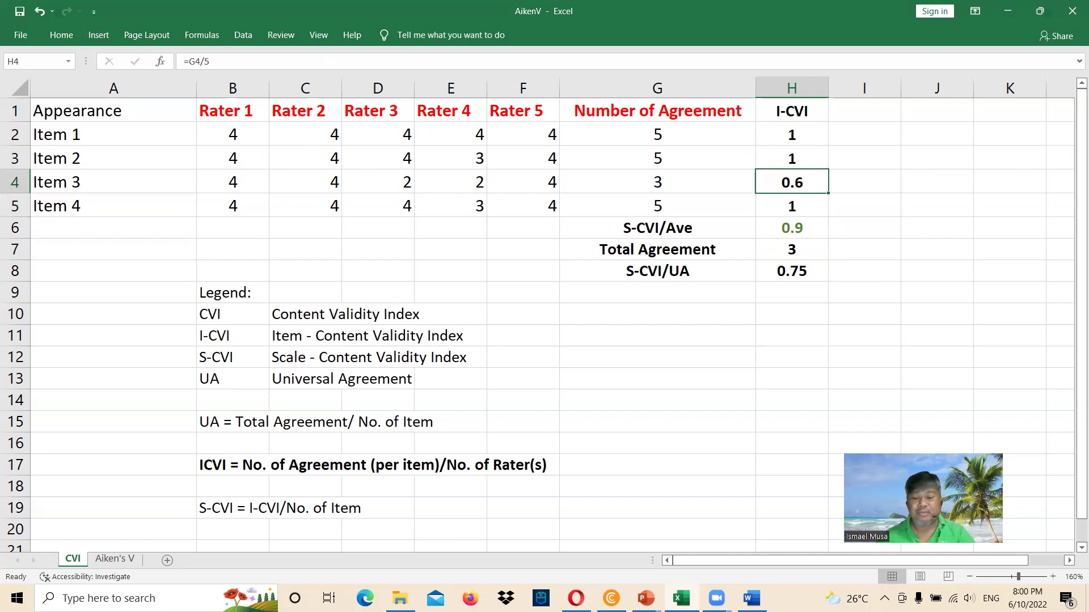
key(alt+Tab)
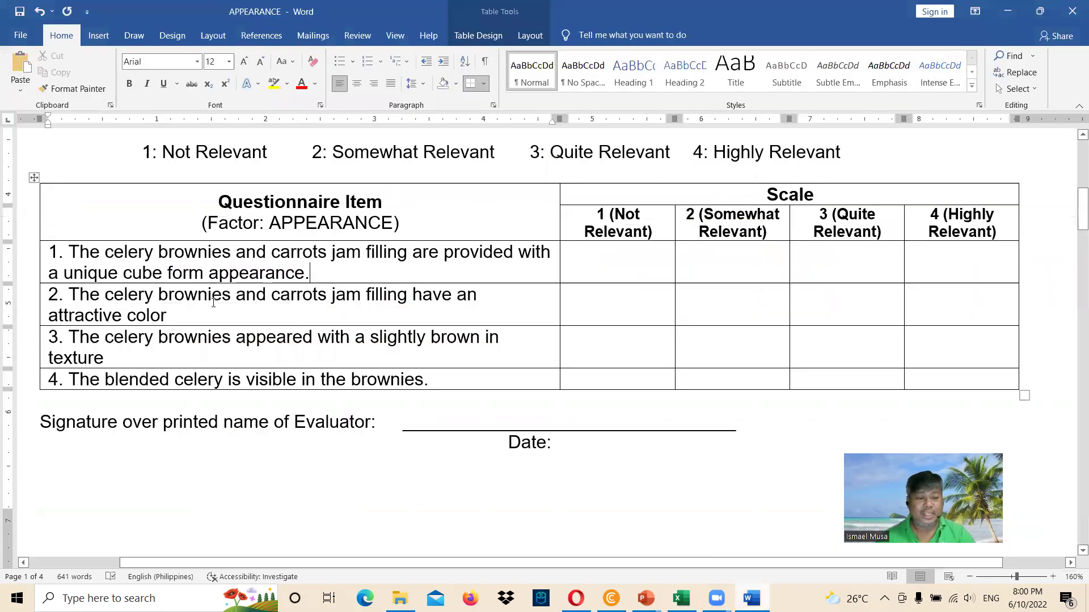
Highlight questionnaire item 3's text in Word, then return to the AikenV workbook.
triple_click(107, 356)
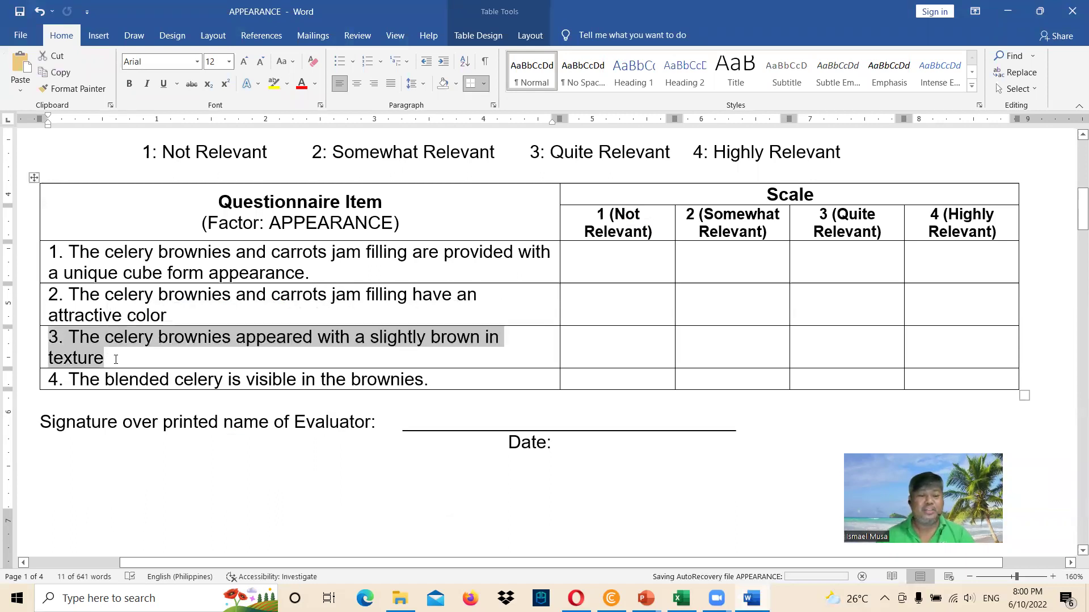
click(53, 335)
click(45, 336)
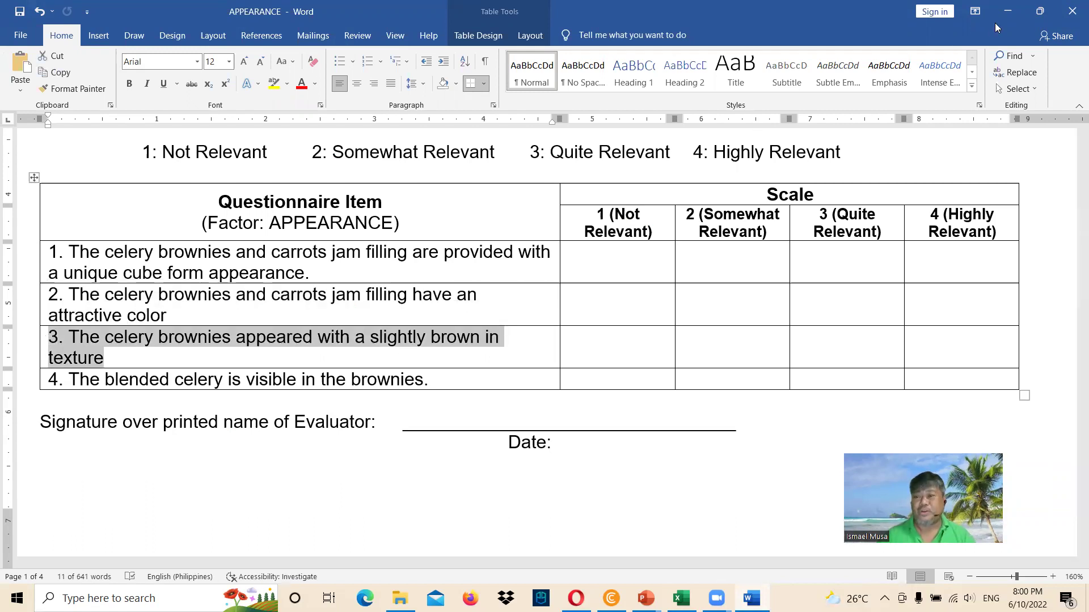
key(alt+Tab)
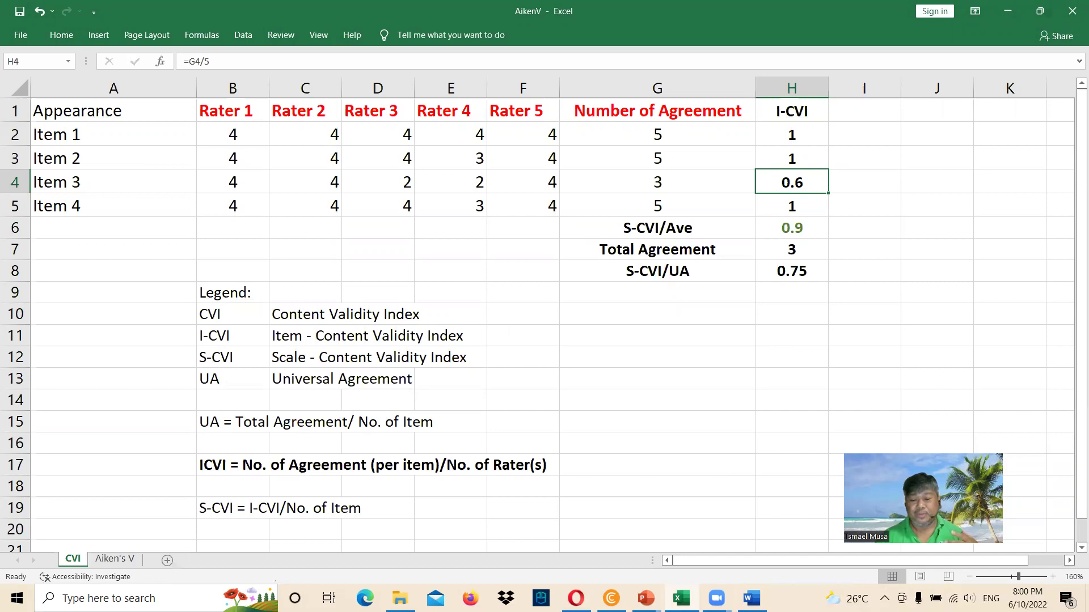
click(646, 598)
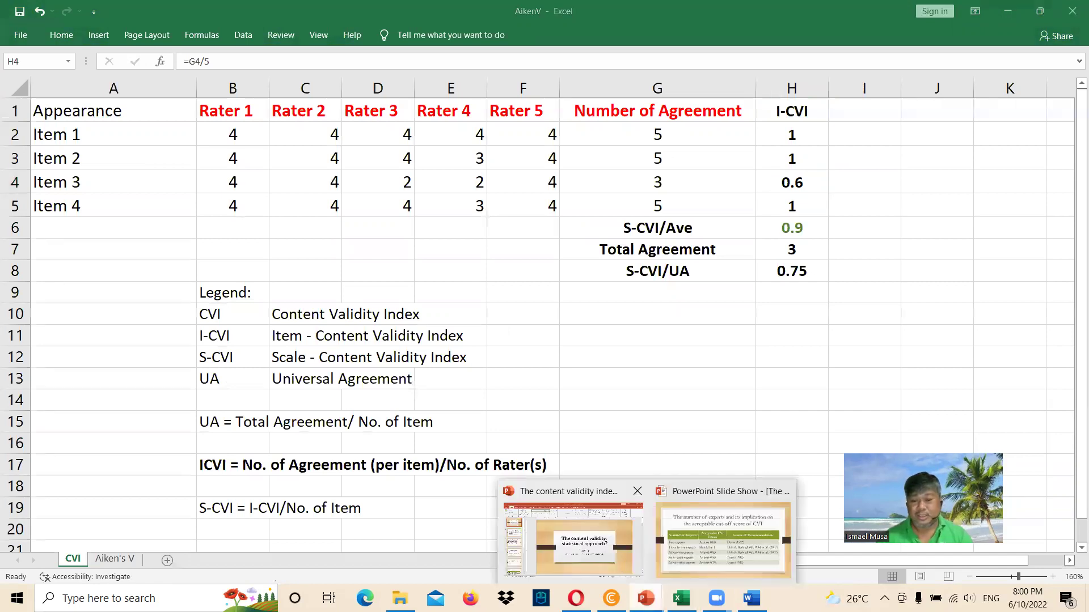
click(573, 536)
click(646, 599)
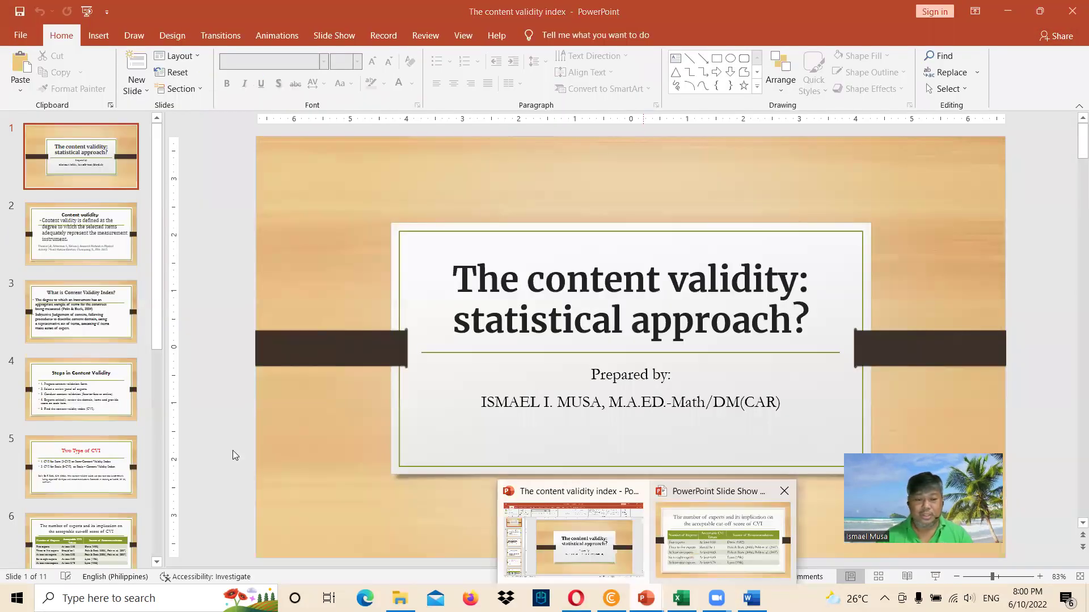
click(723, 539)
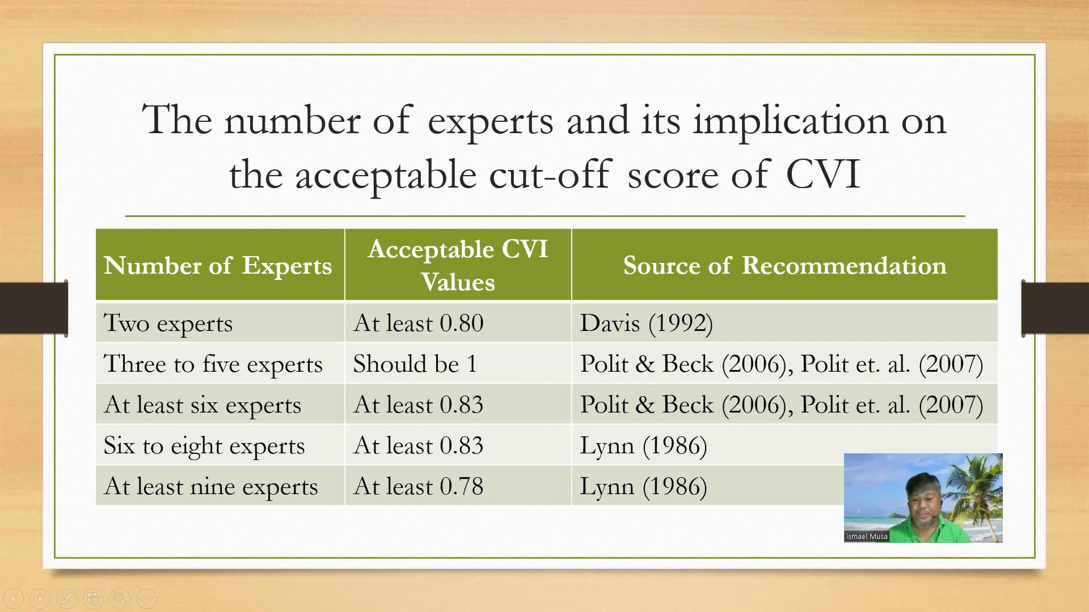
key(super)
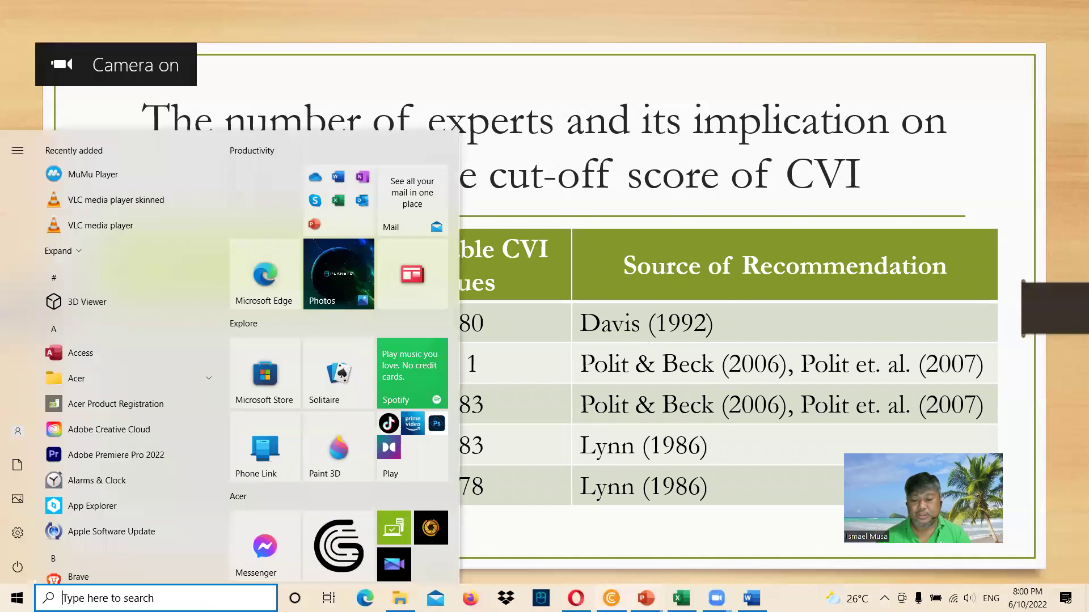
mouse_move(610, 598)
mouse_move(646, 598)
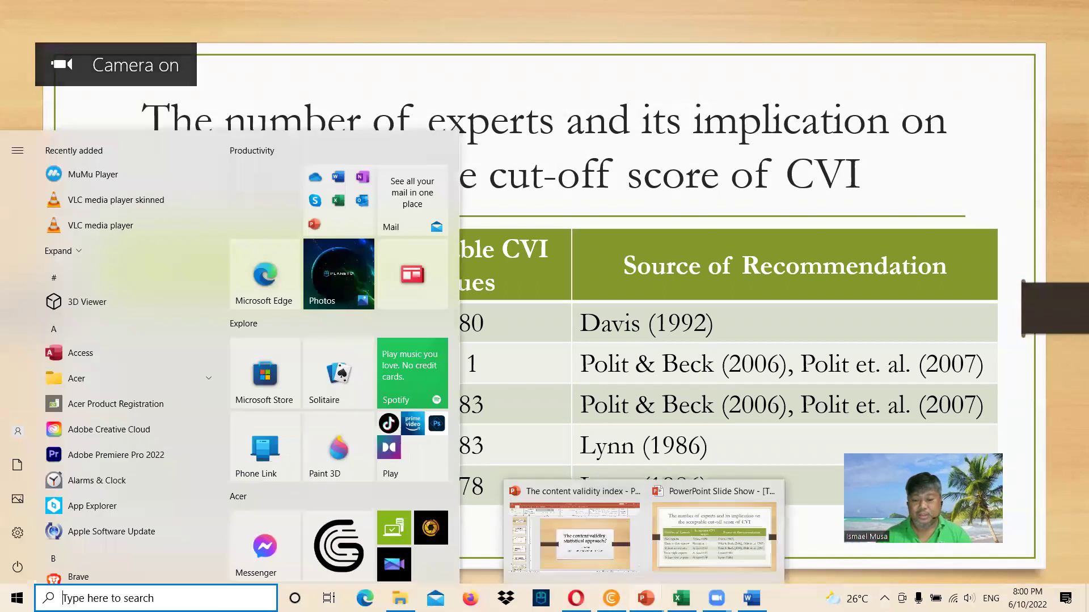
click(681, 599)
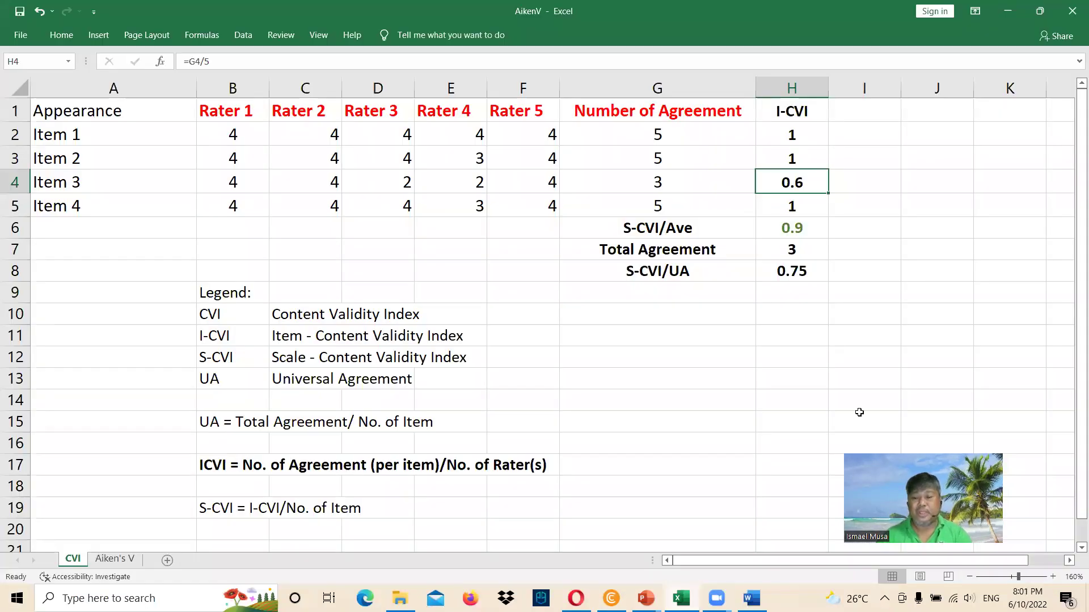
key(Down)
key(Down)
key(Left)
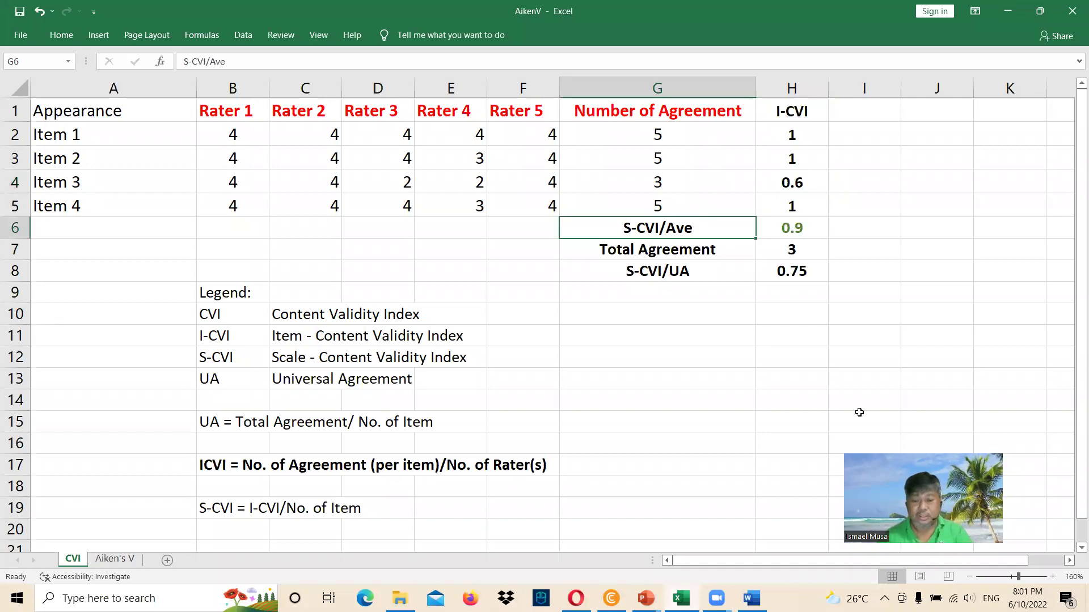
key(Right)
key(Left)
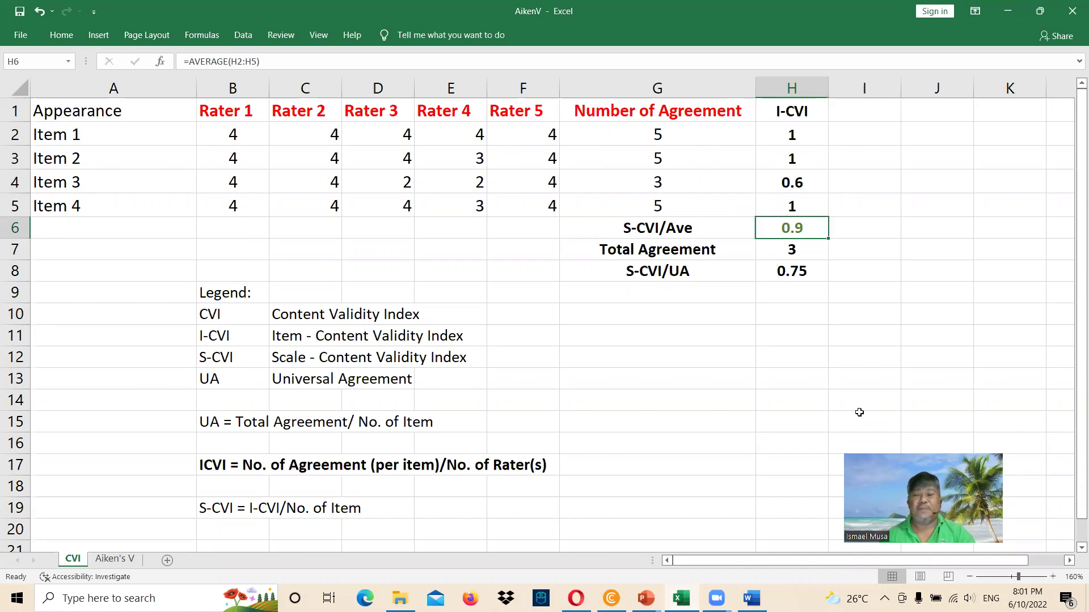
key(Down)
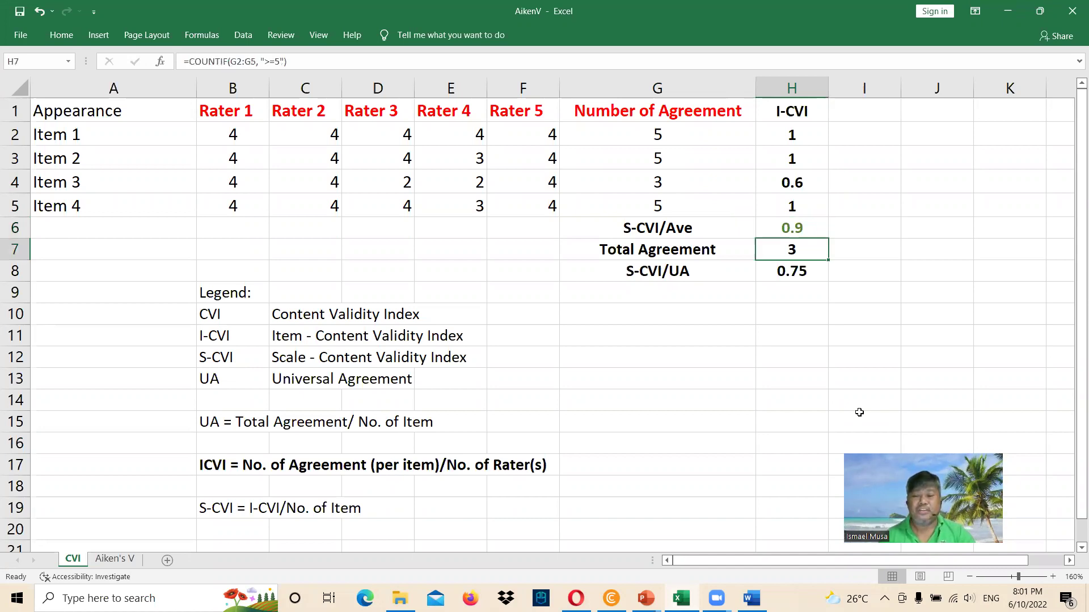
key(Down)
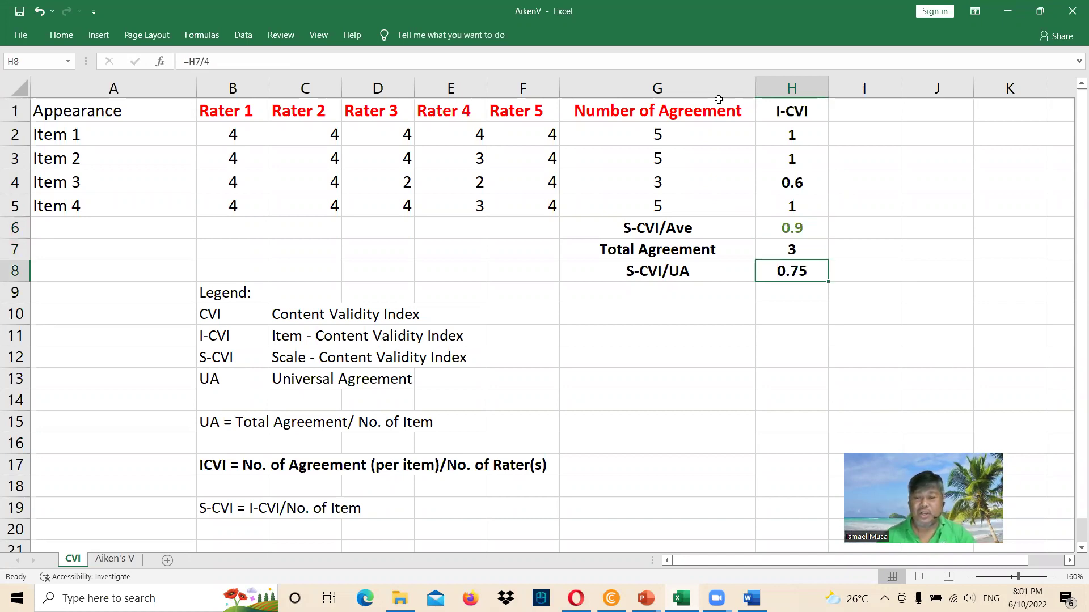
click(670, 140)
key(Down)
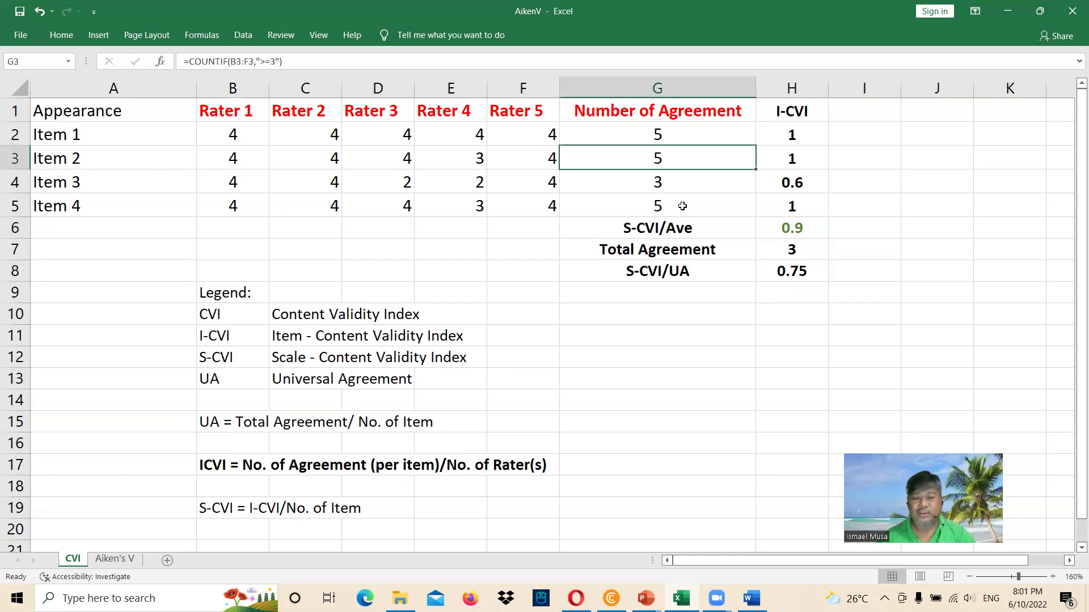
key(Down)
key(Down)
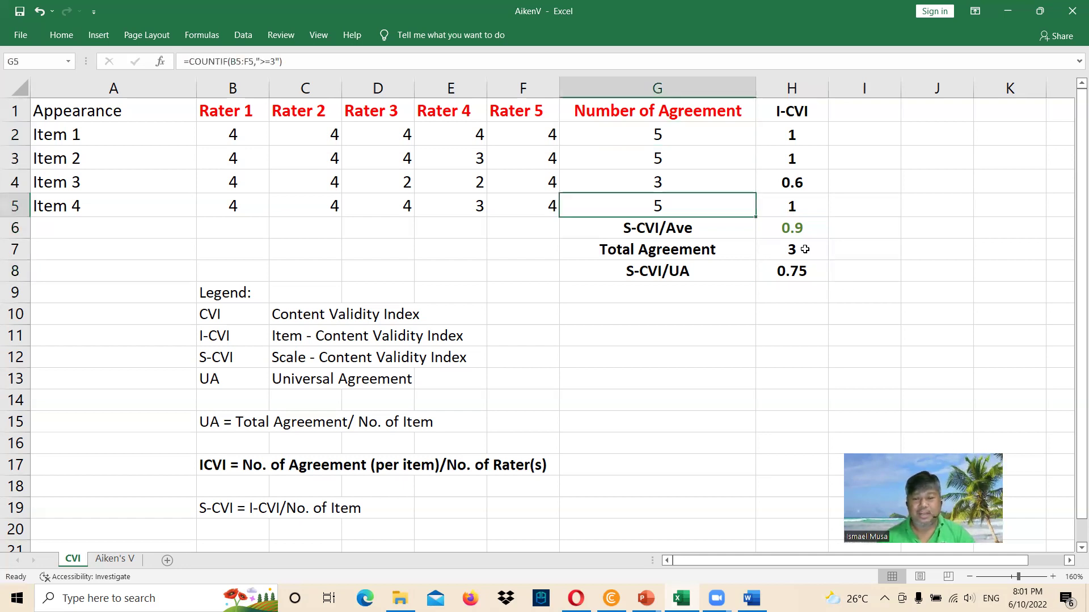
click(804, 249)
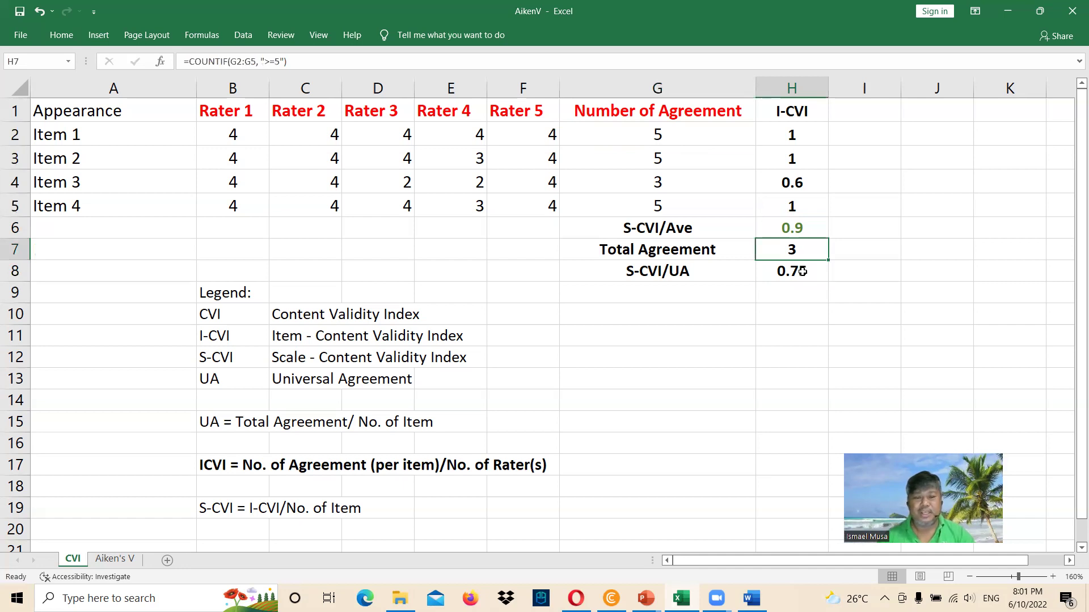
click(802, 271)
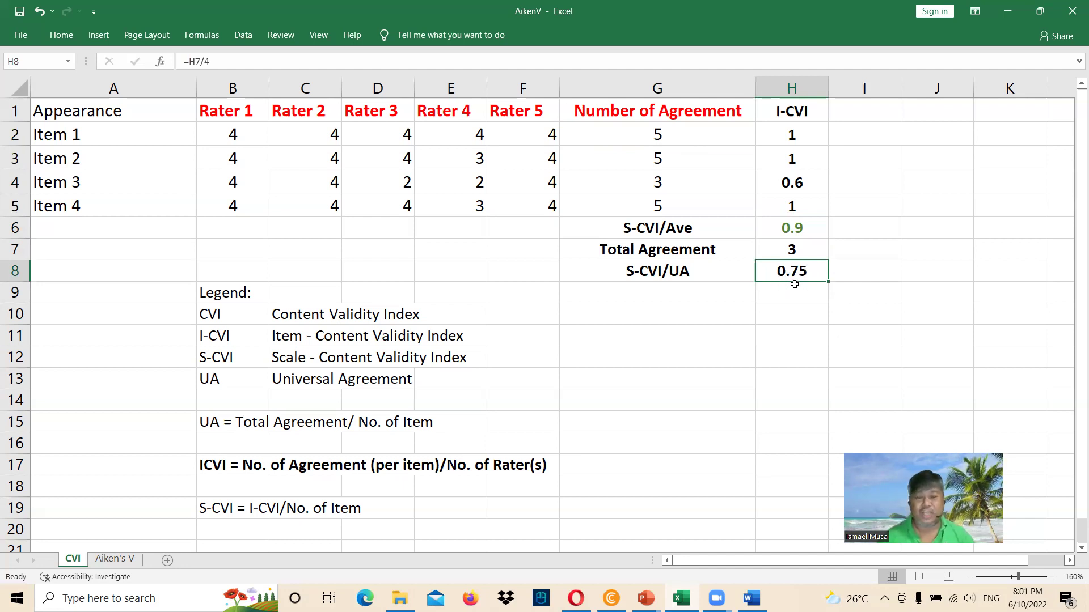
click(803, 183)
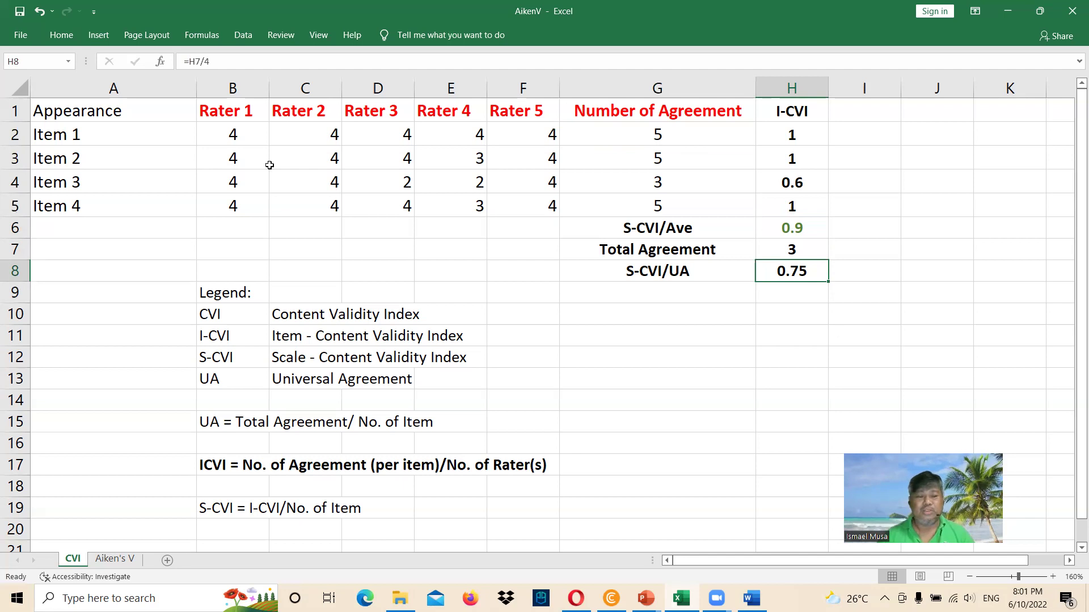
click(88, 182)
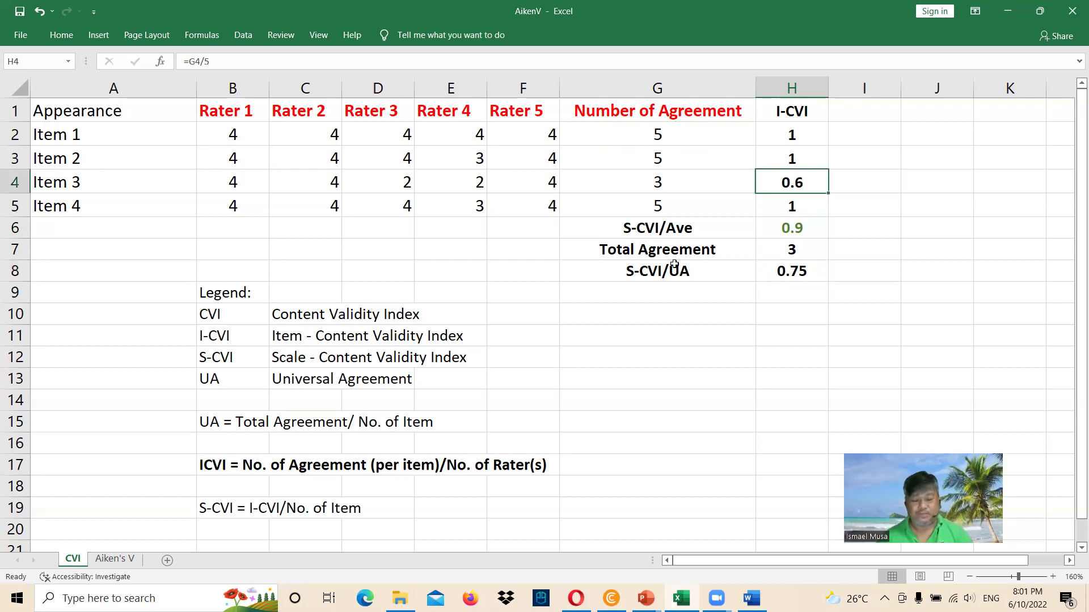
shift+click(804, 192)
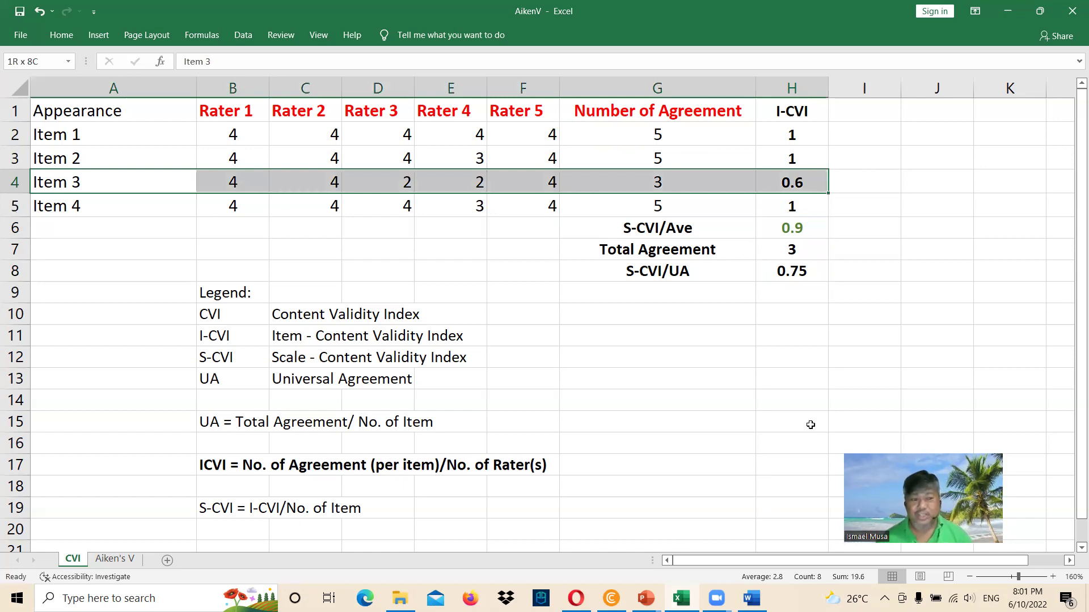
click(808, 381)
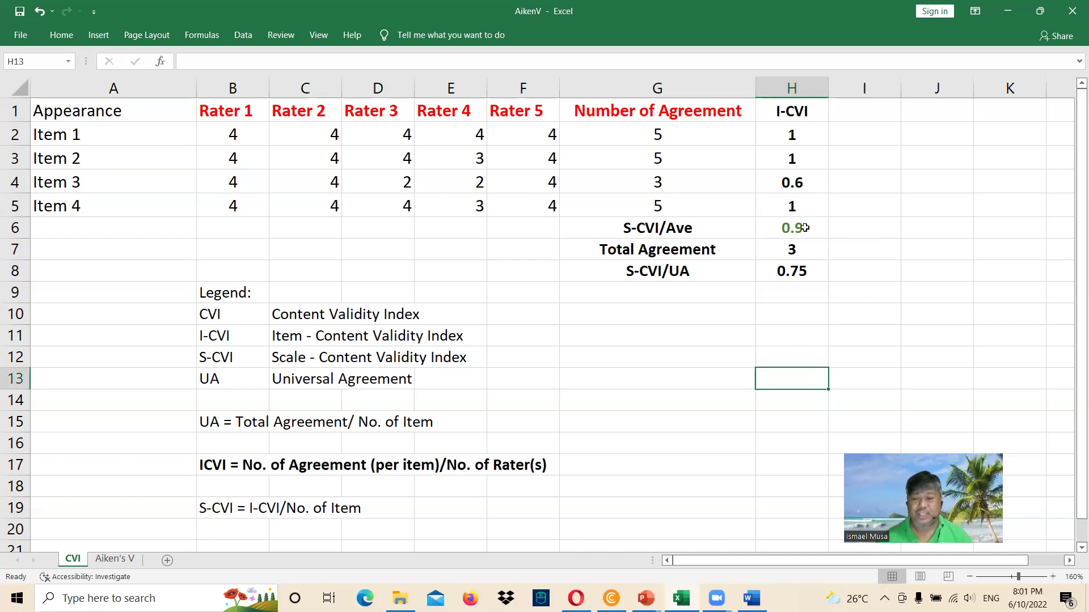
key(Up)
key(Up)
key(Up)
key(Up)
key(Up)
key(Up)
key(Up)
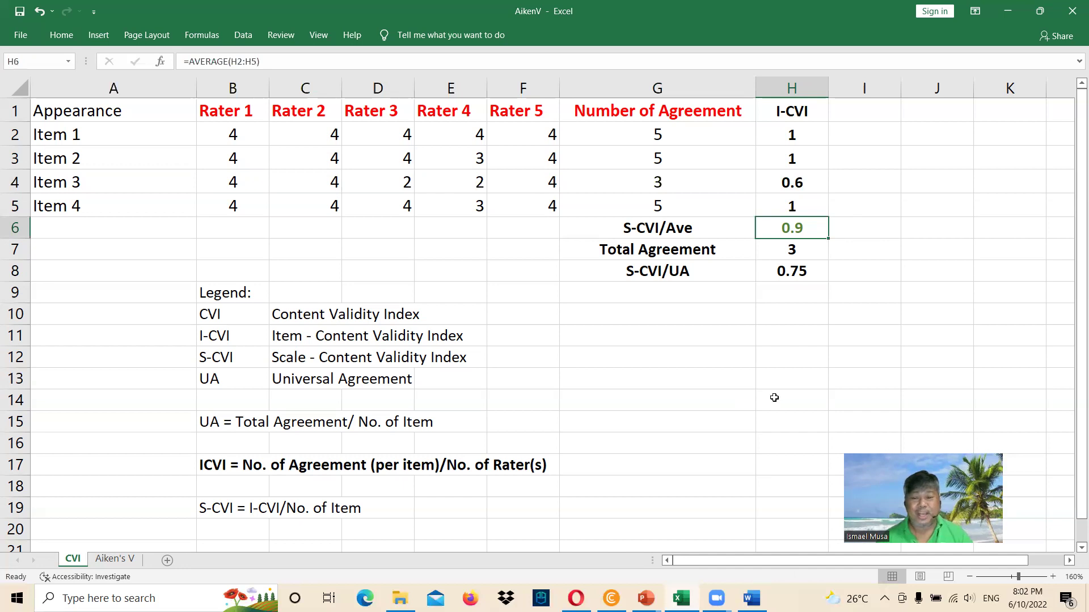
click(795, 183)
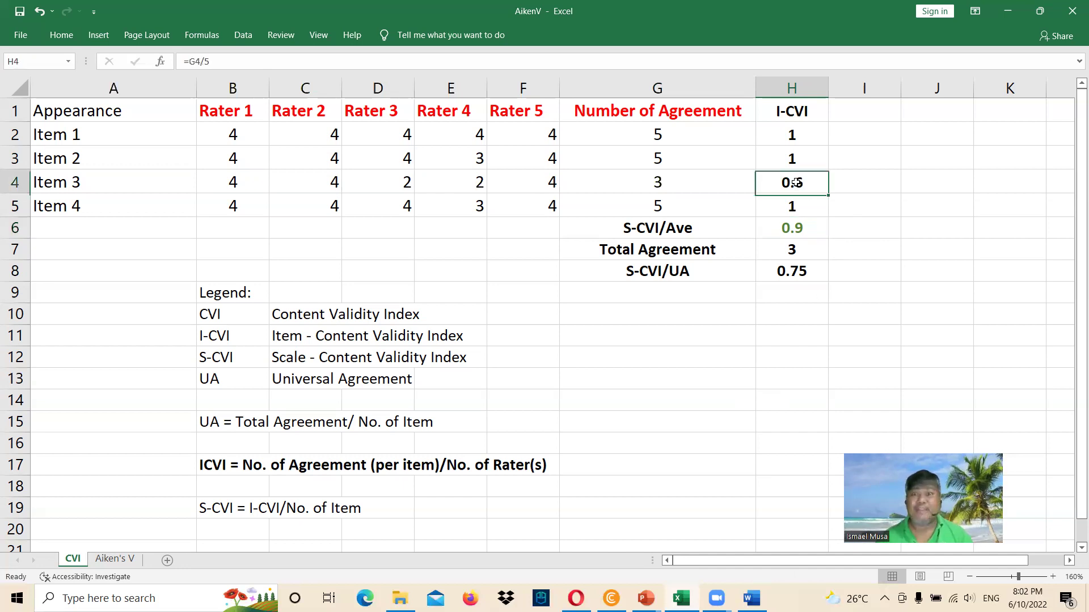
Exit the slide 6 cut-off table slide show and minimize PowerPoint.
click(1008, 11)
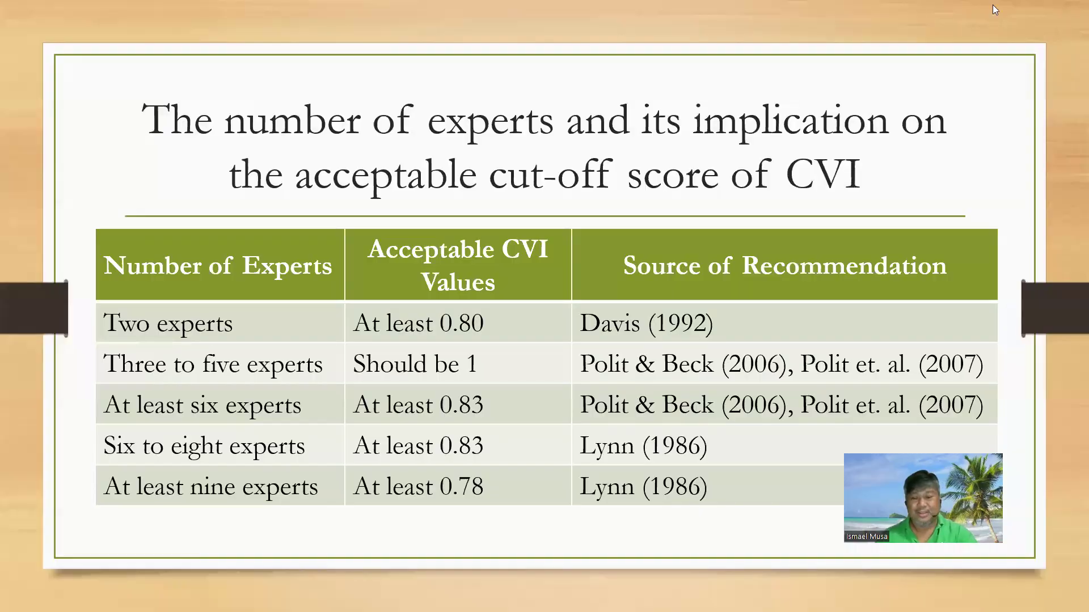
key(Escape)
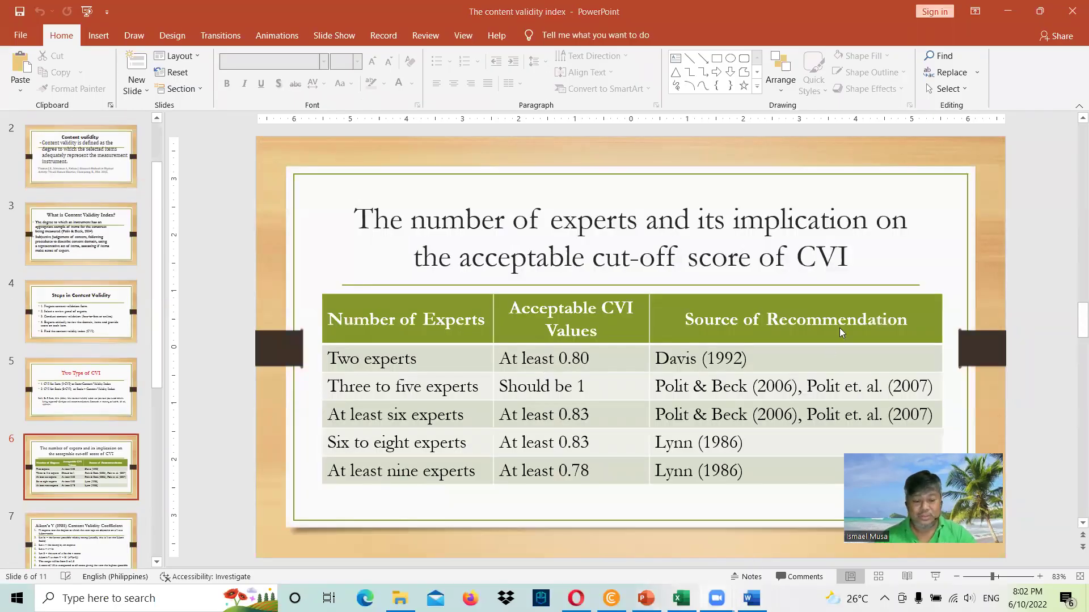
click(1007, 11)
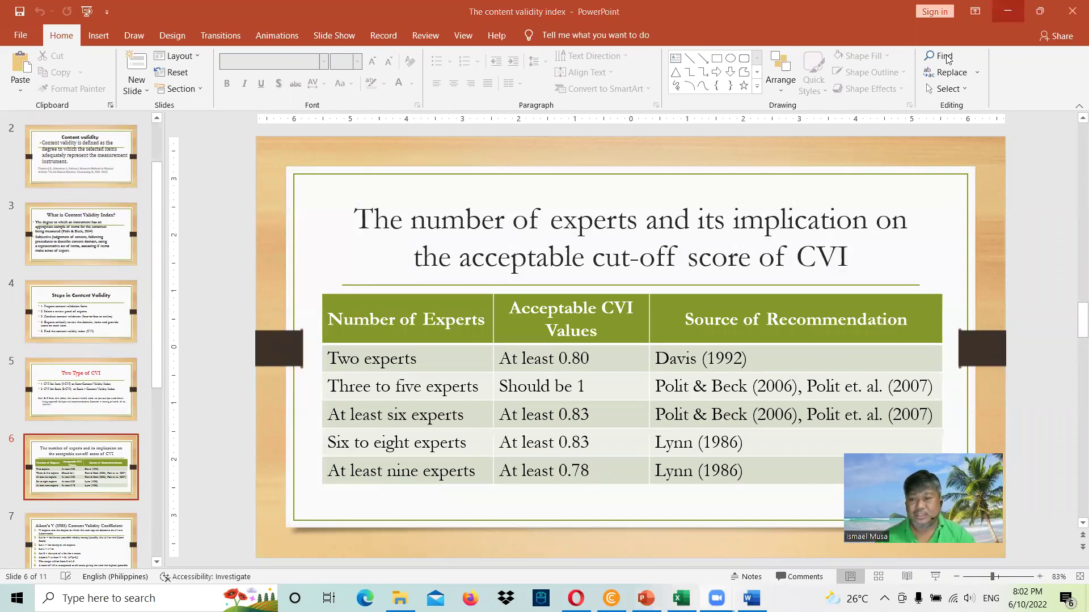